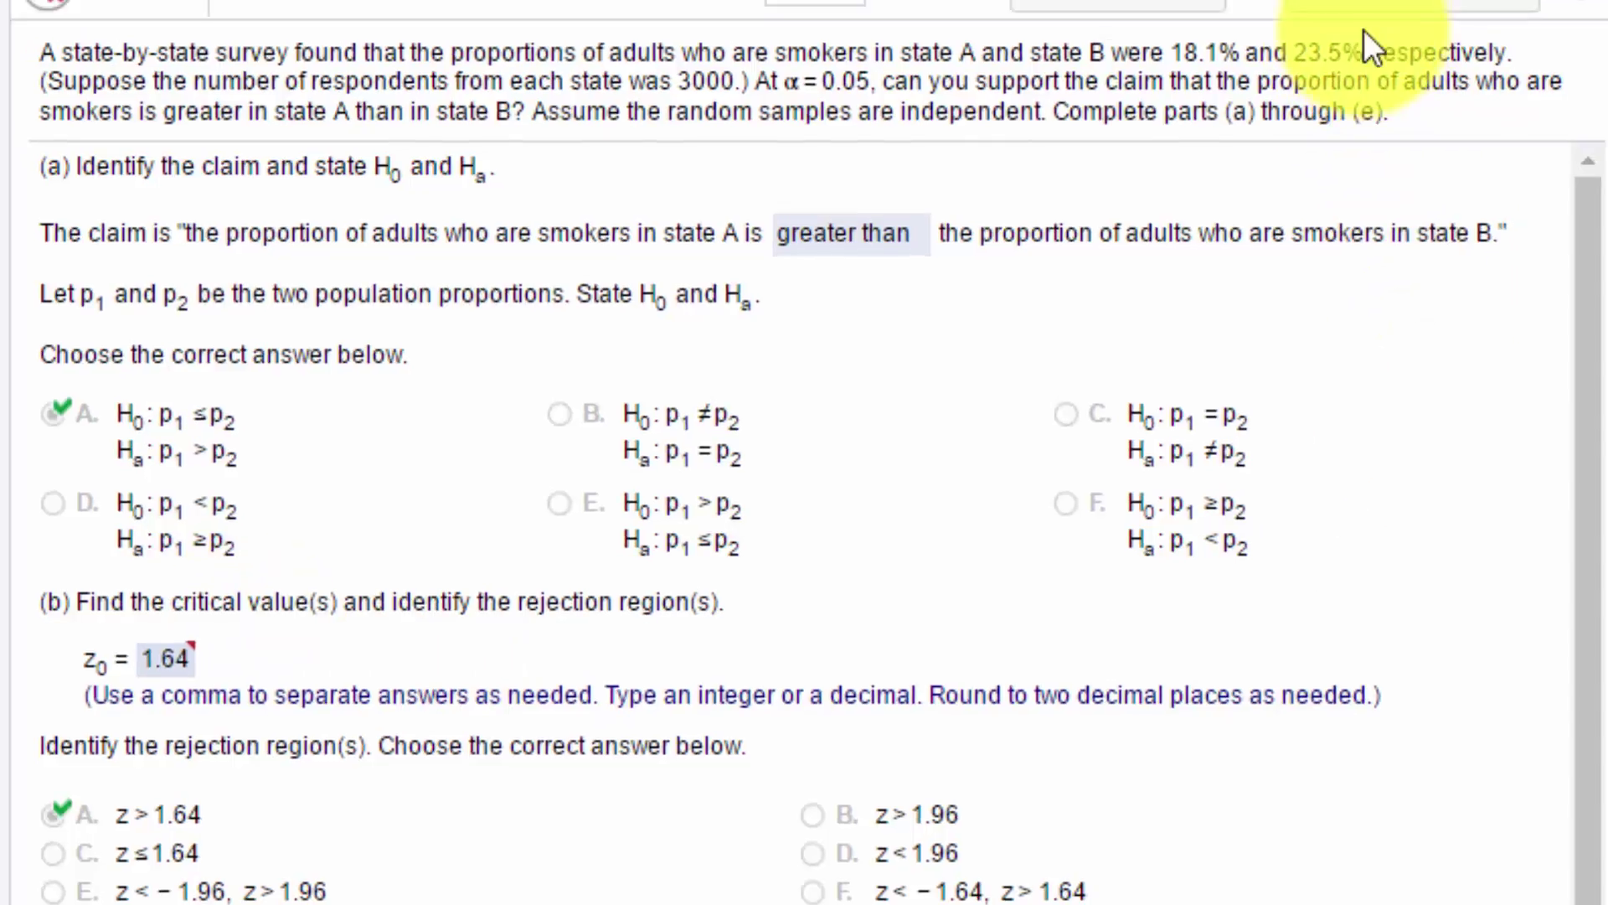
Launch StatCrunch from the homework question and move its window up and left.
left_click(1424, 6)
left_click(1220, 263)
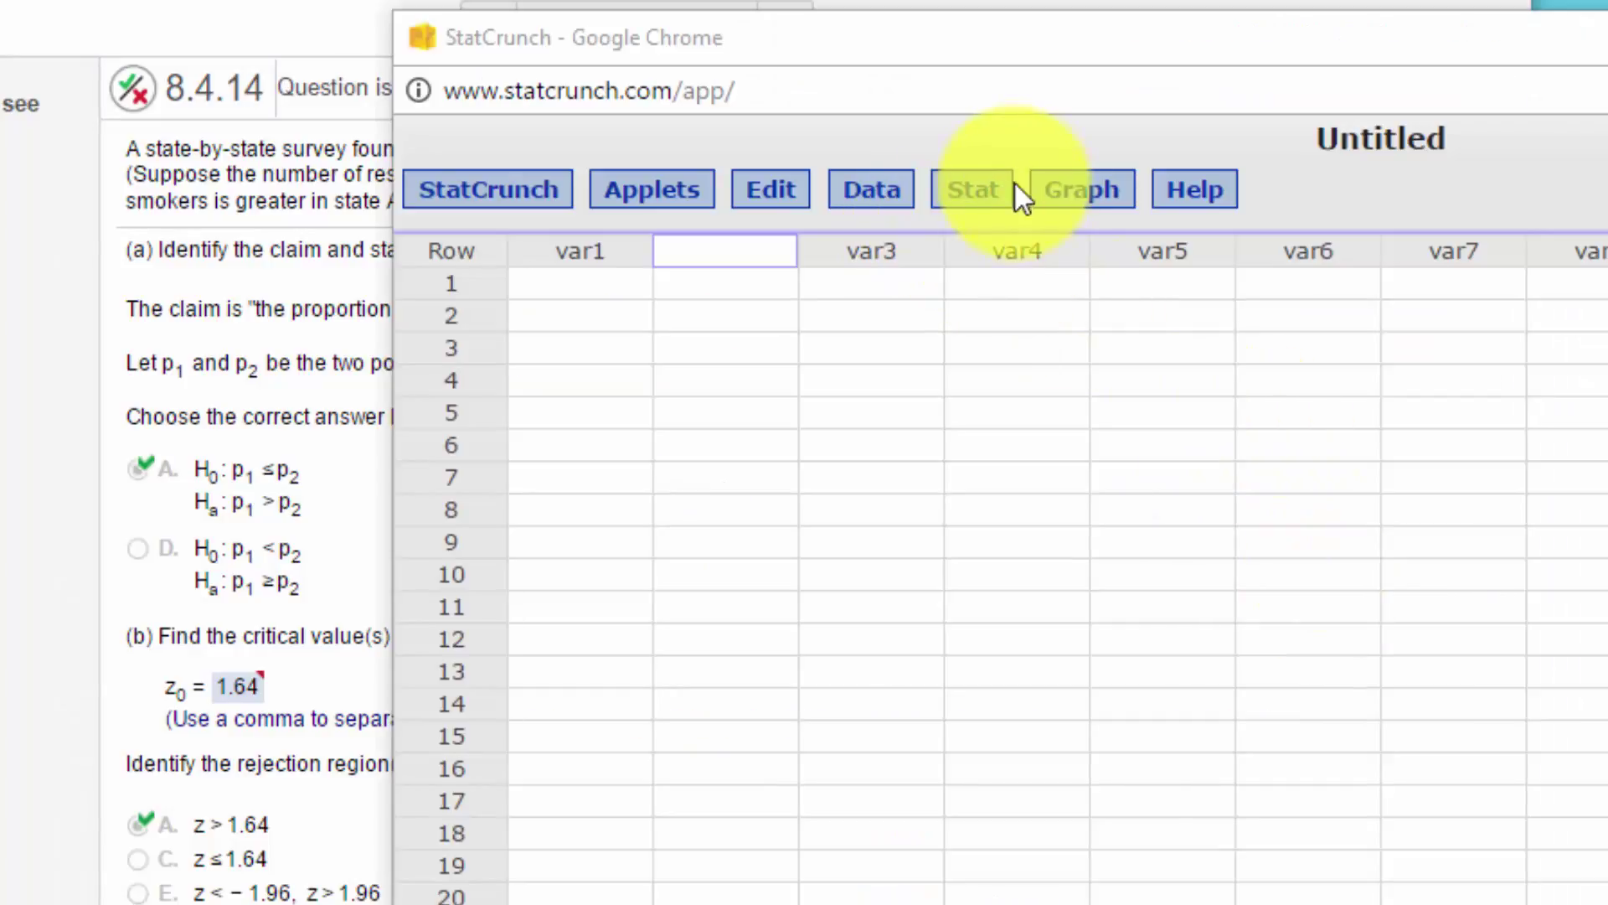
left_click_drag(988, 35, 954, 50)
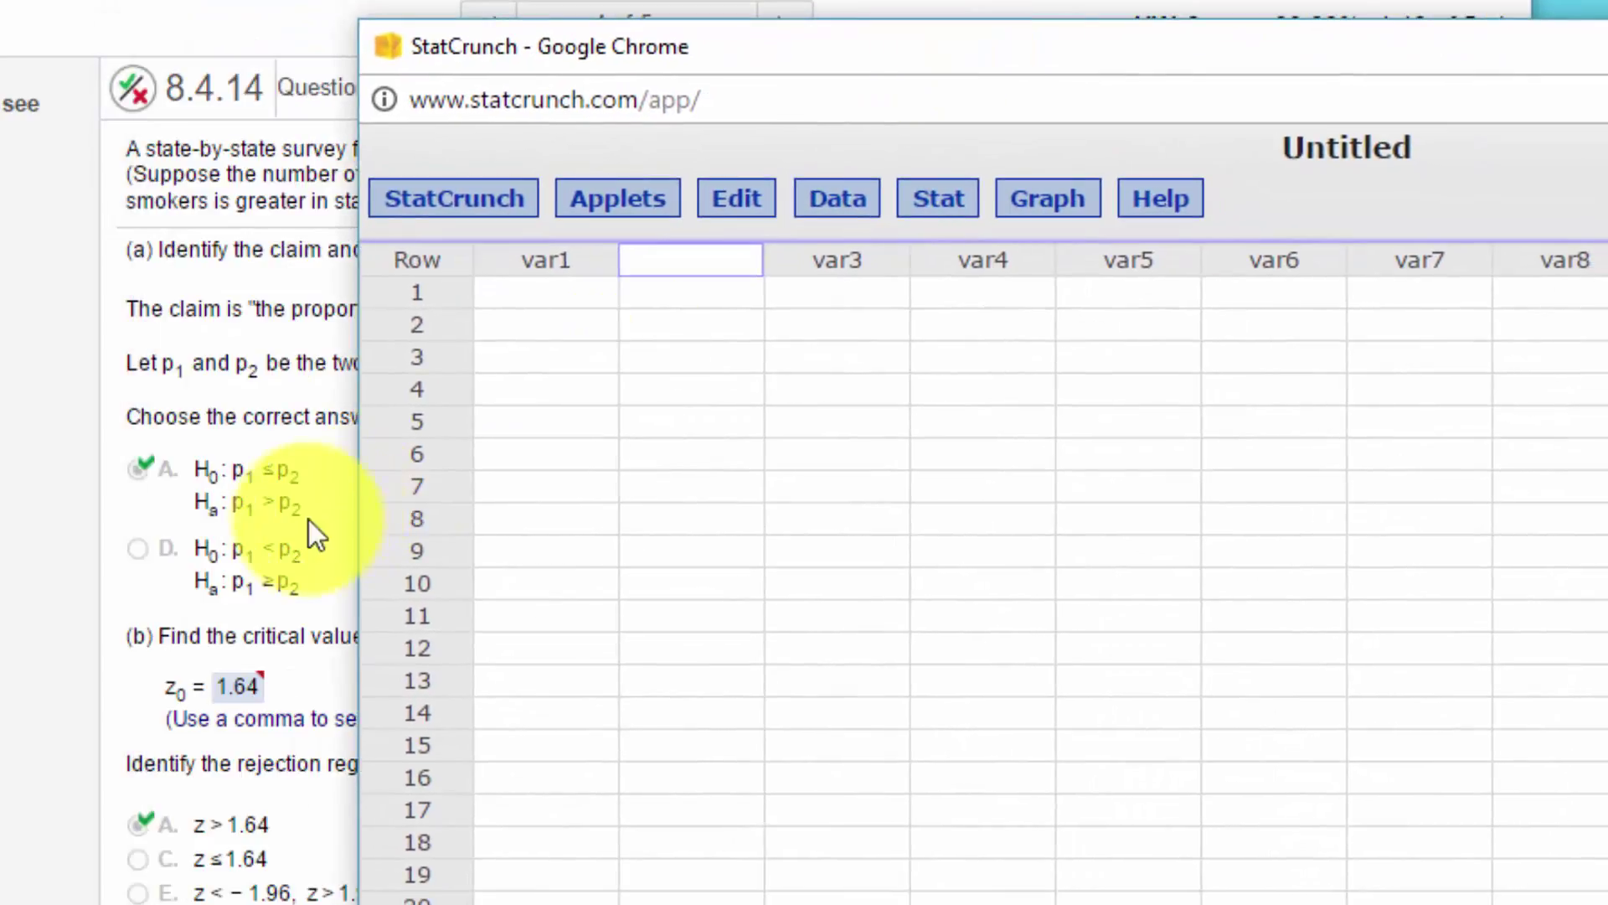
Find the upper-tail cutoff for probability .05 (1.6448536) in the Normal calculator, then return to the homework.
left_click(939, 199)
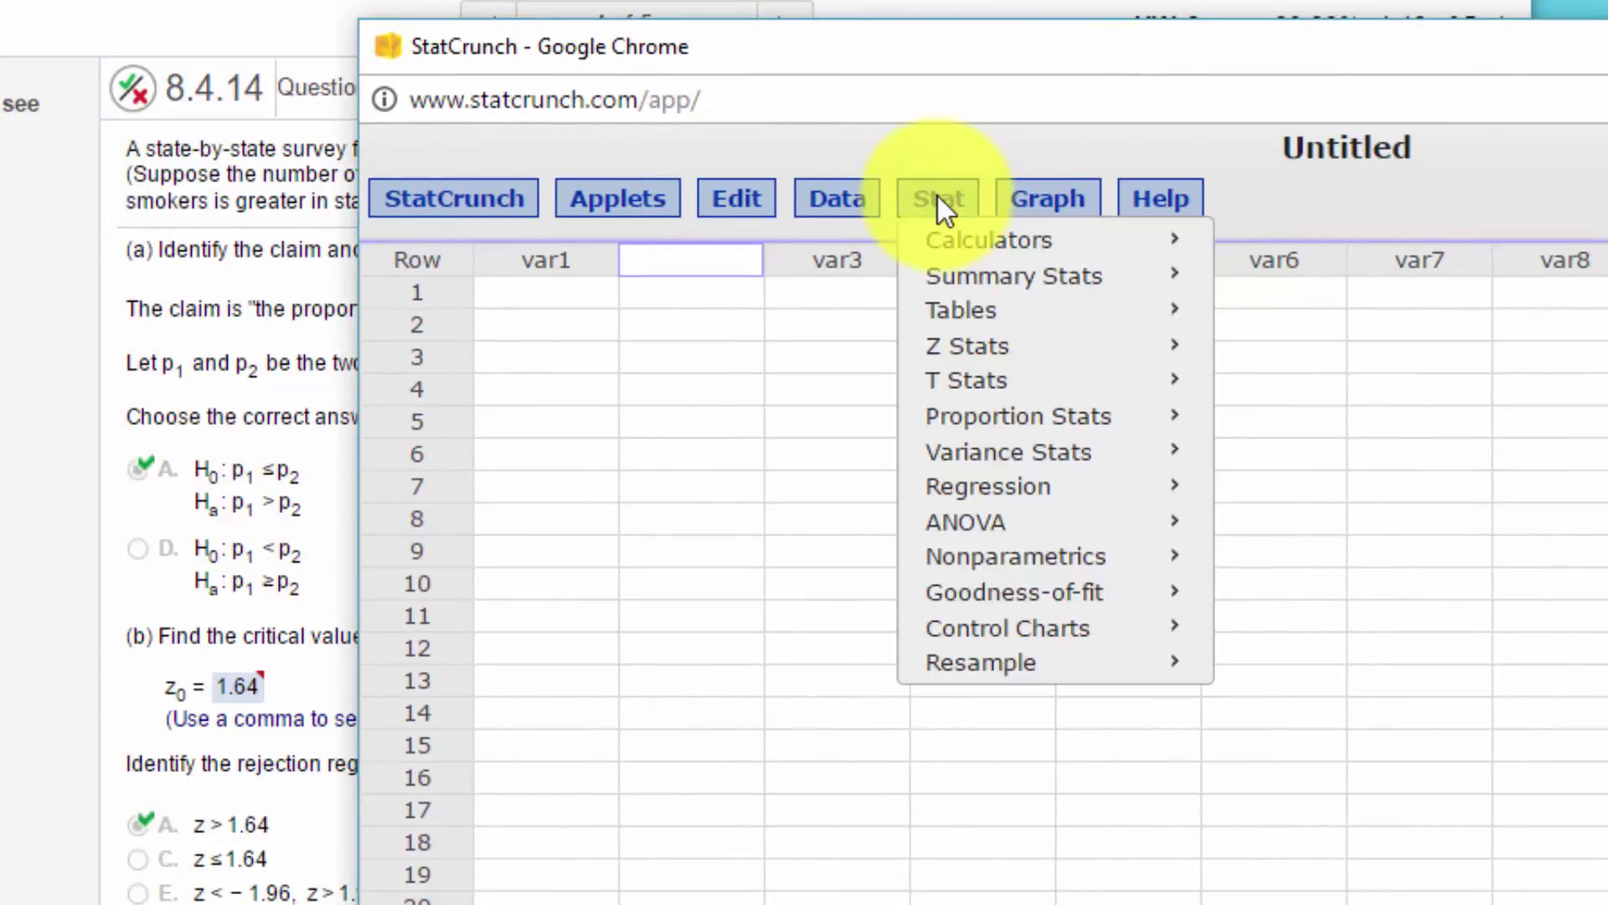
mouse_move(963, 240)
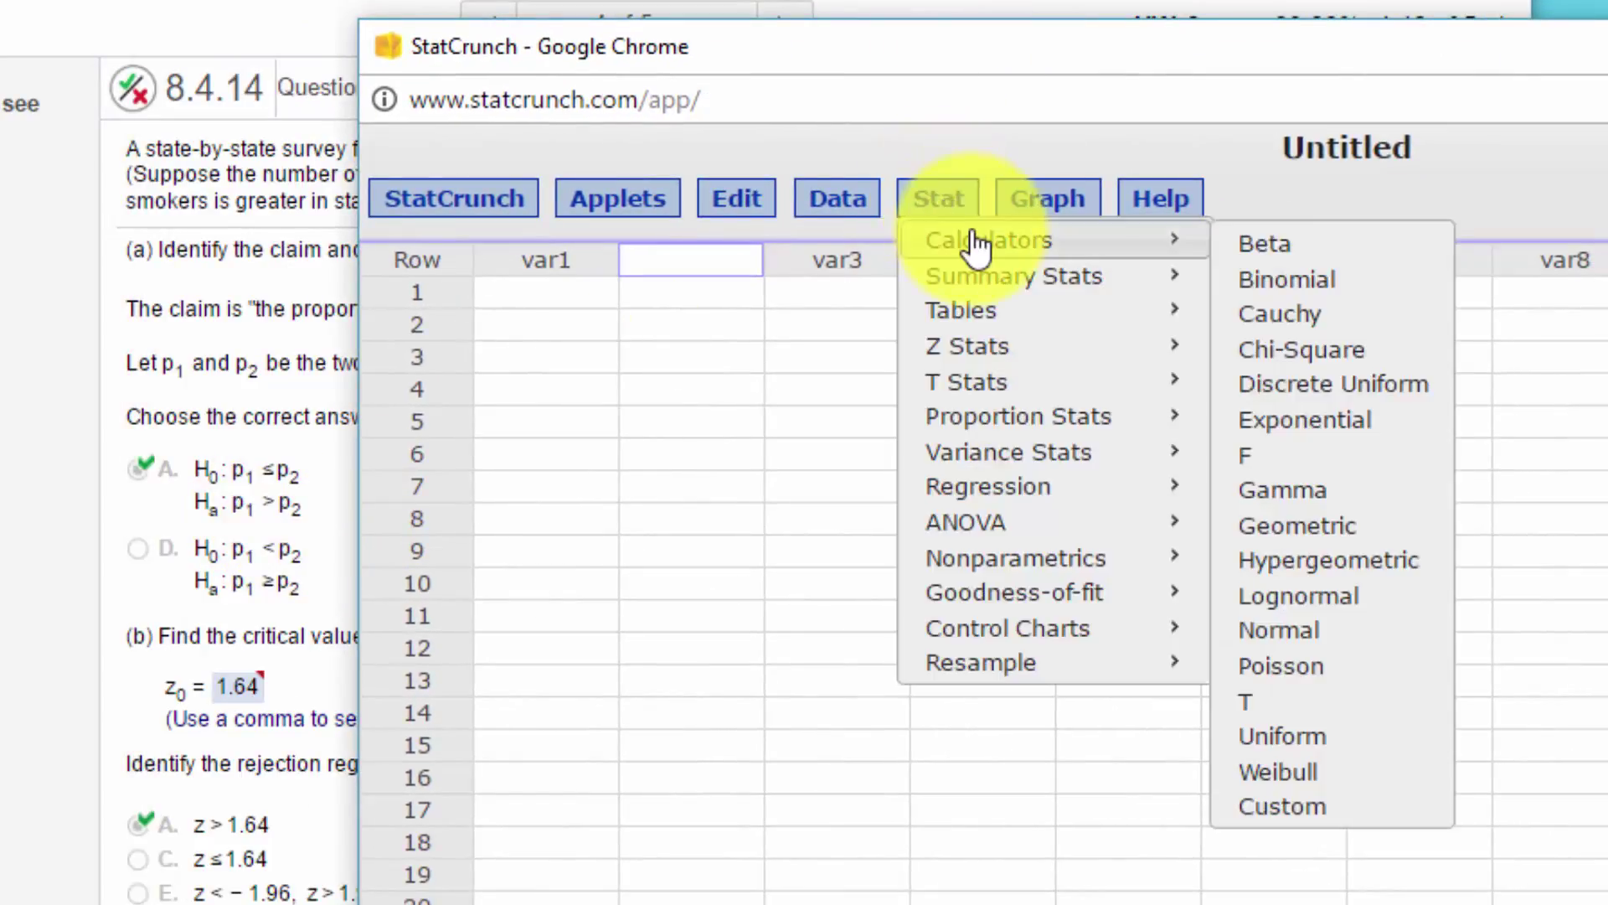
left_click(1308, 637)
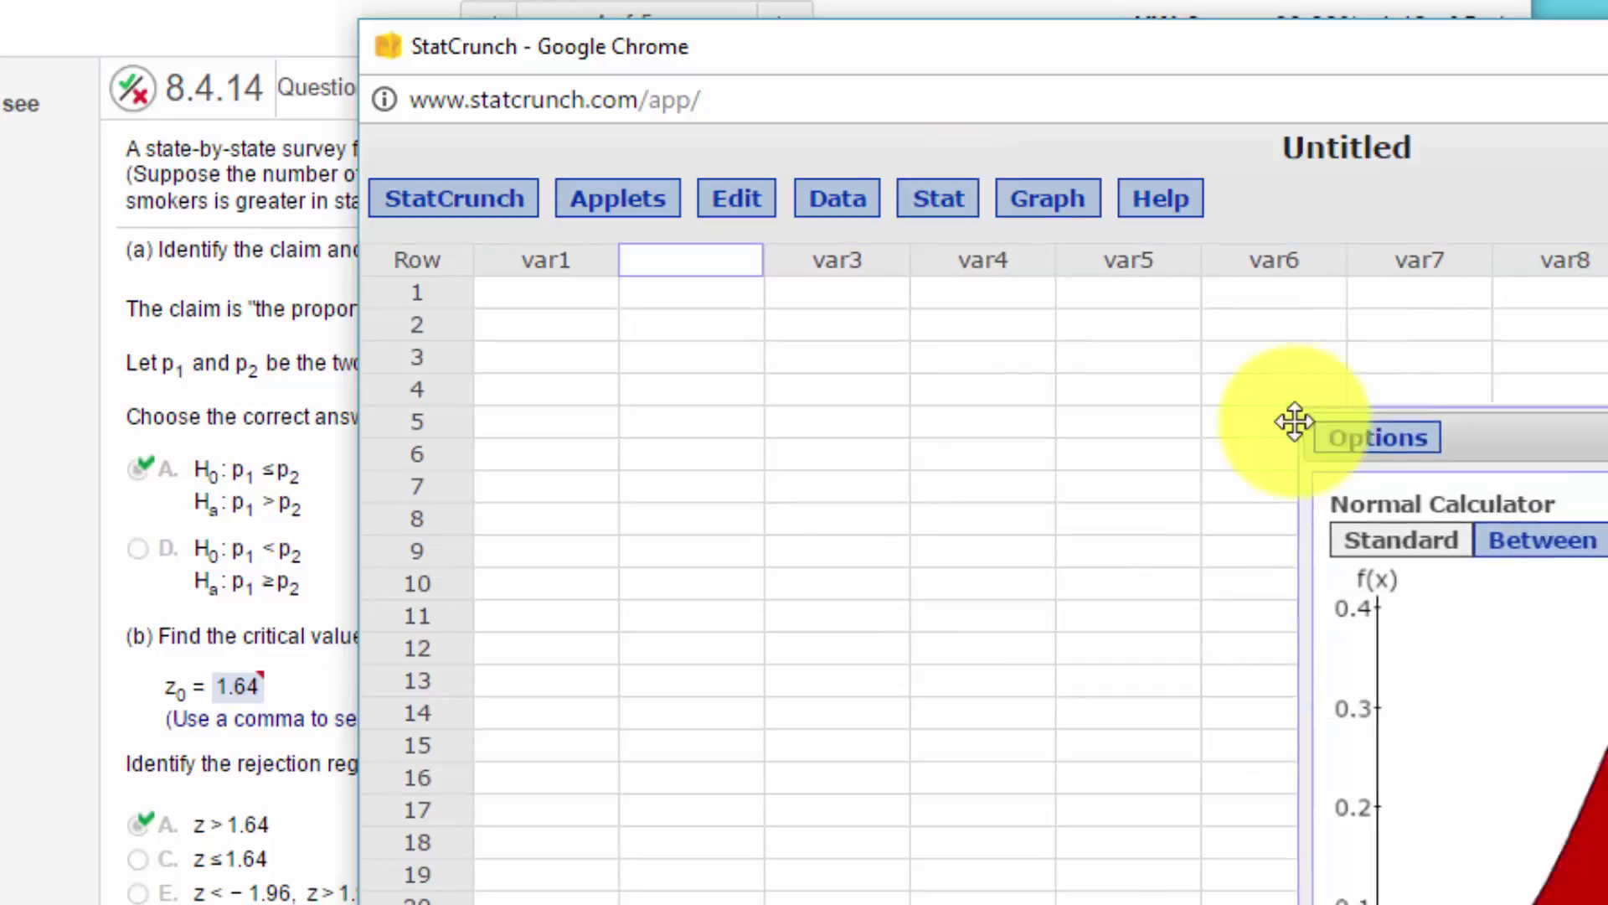
left_click_drag(1295, 421, 847, 357)
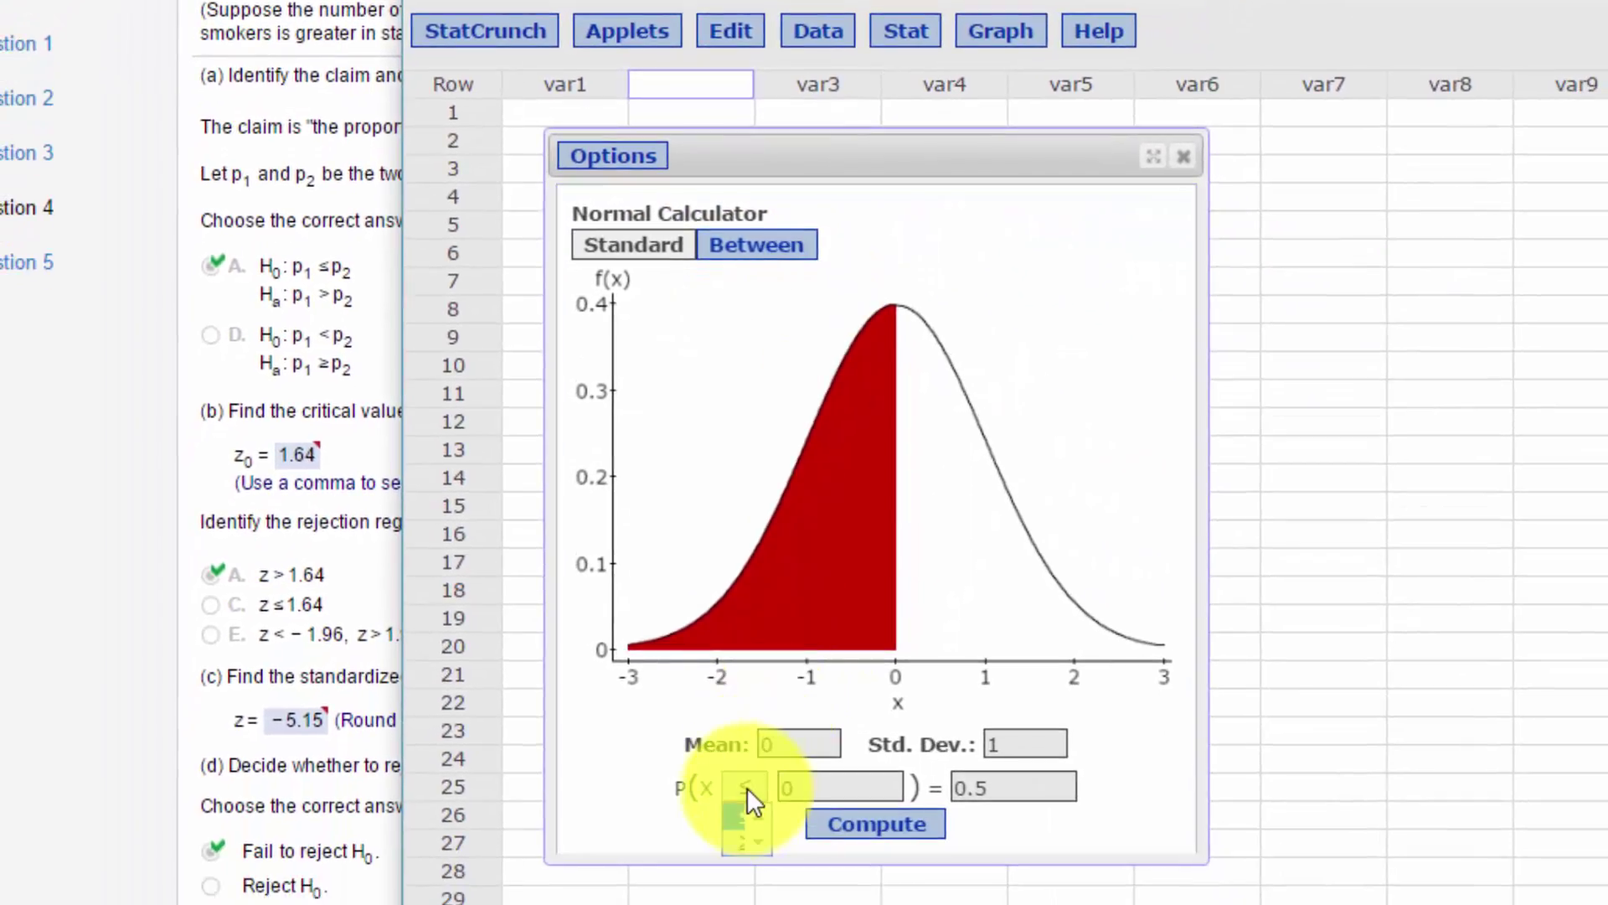
left_click(734, 842)
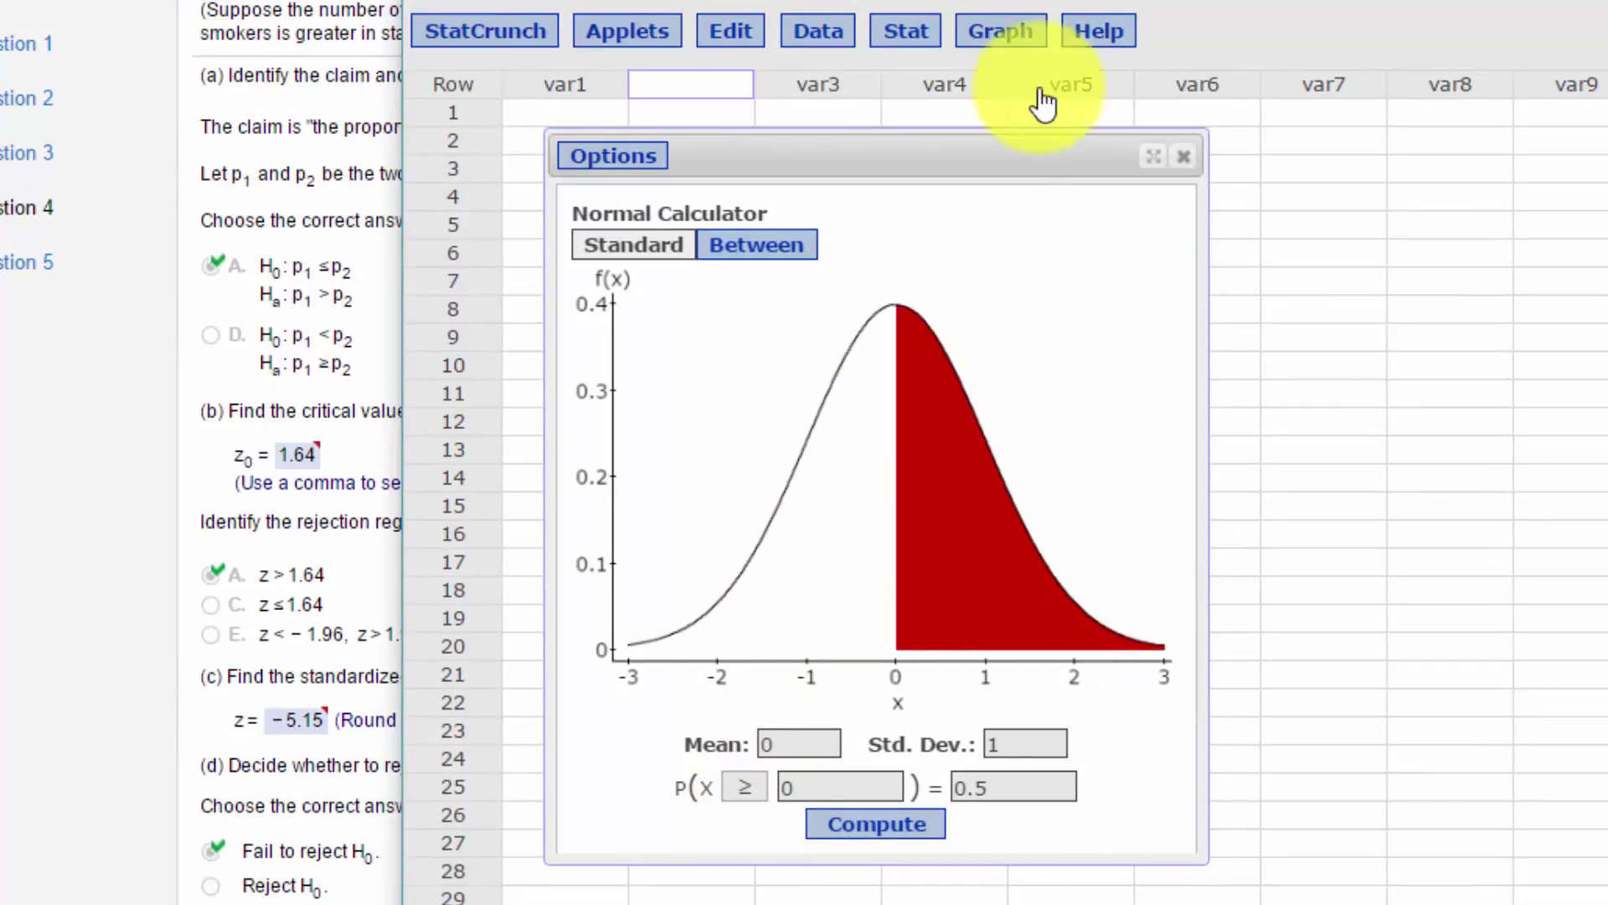
mouse_move(1030, 1)
left_mouse_down()
mouse_move(1030, 114)
mouse_move(998, 78)
mouse_move(1005, 4)
left_mouse_up()
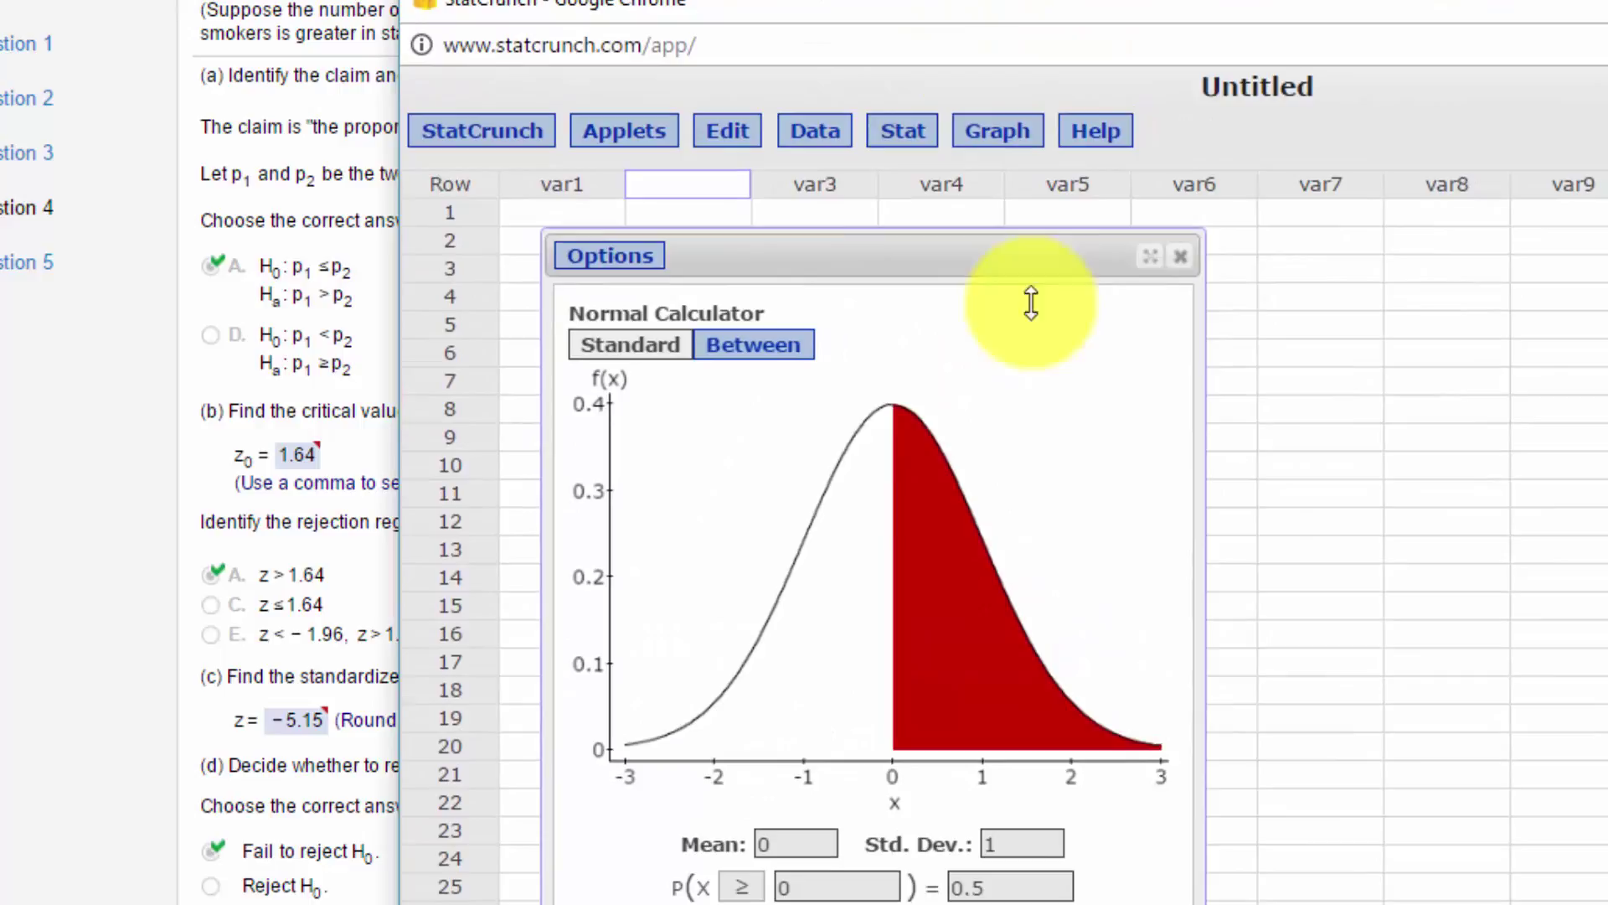
double_click(1011, 886)
type(".05")
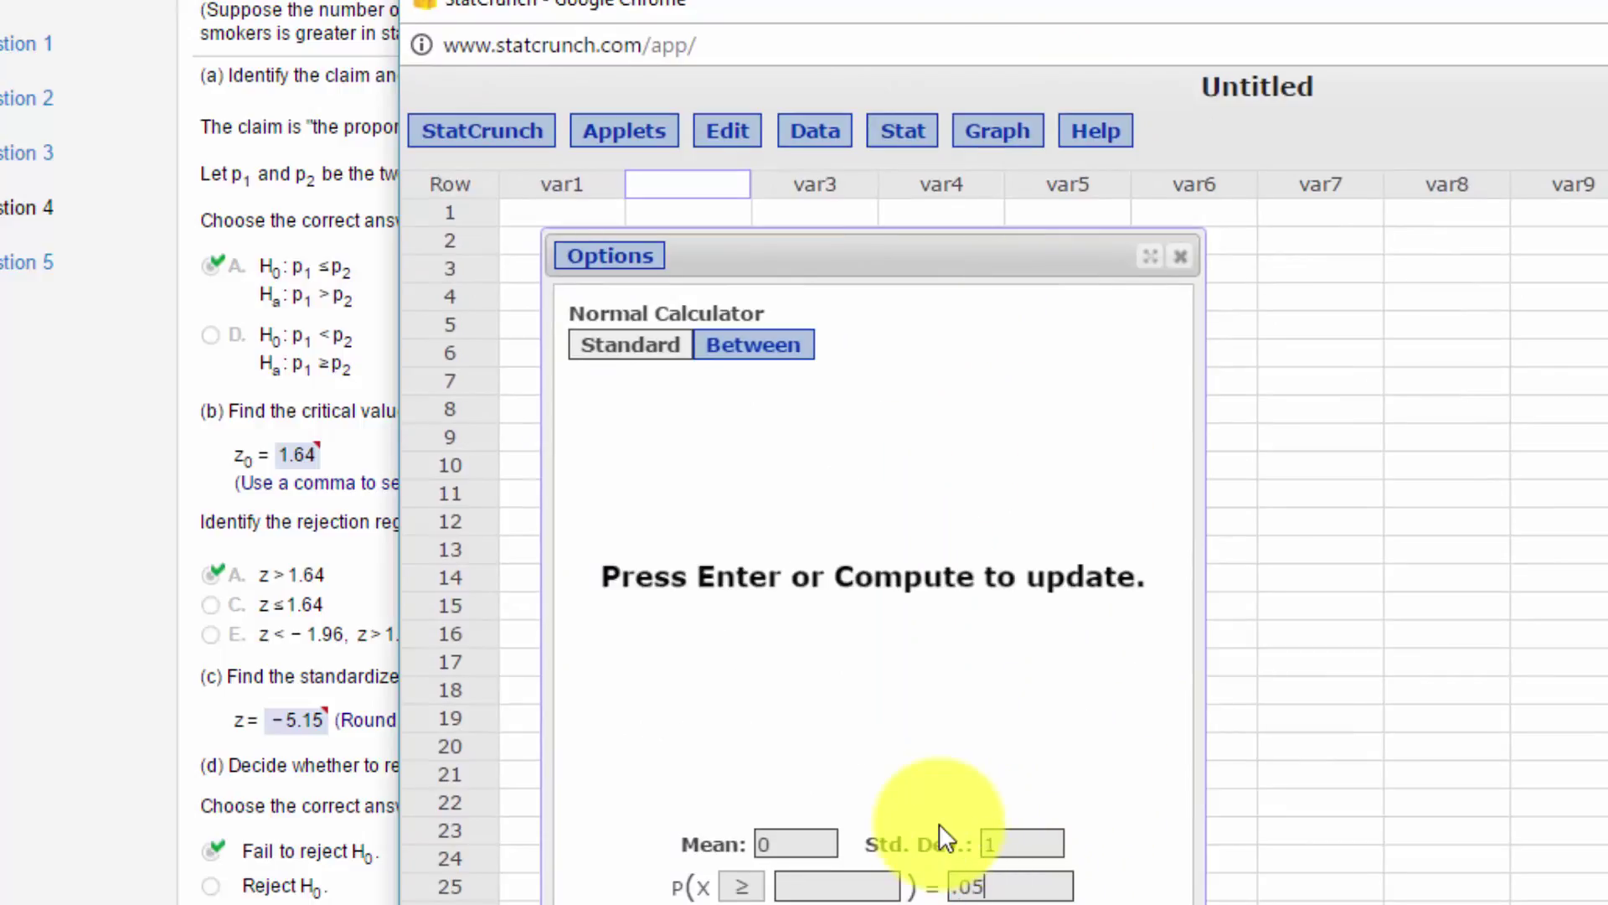
left_click(871, 850)
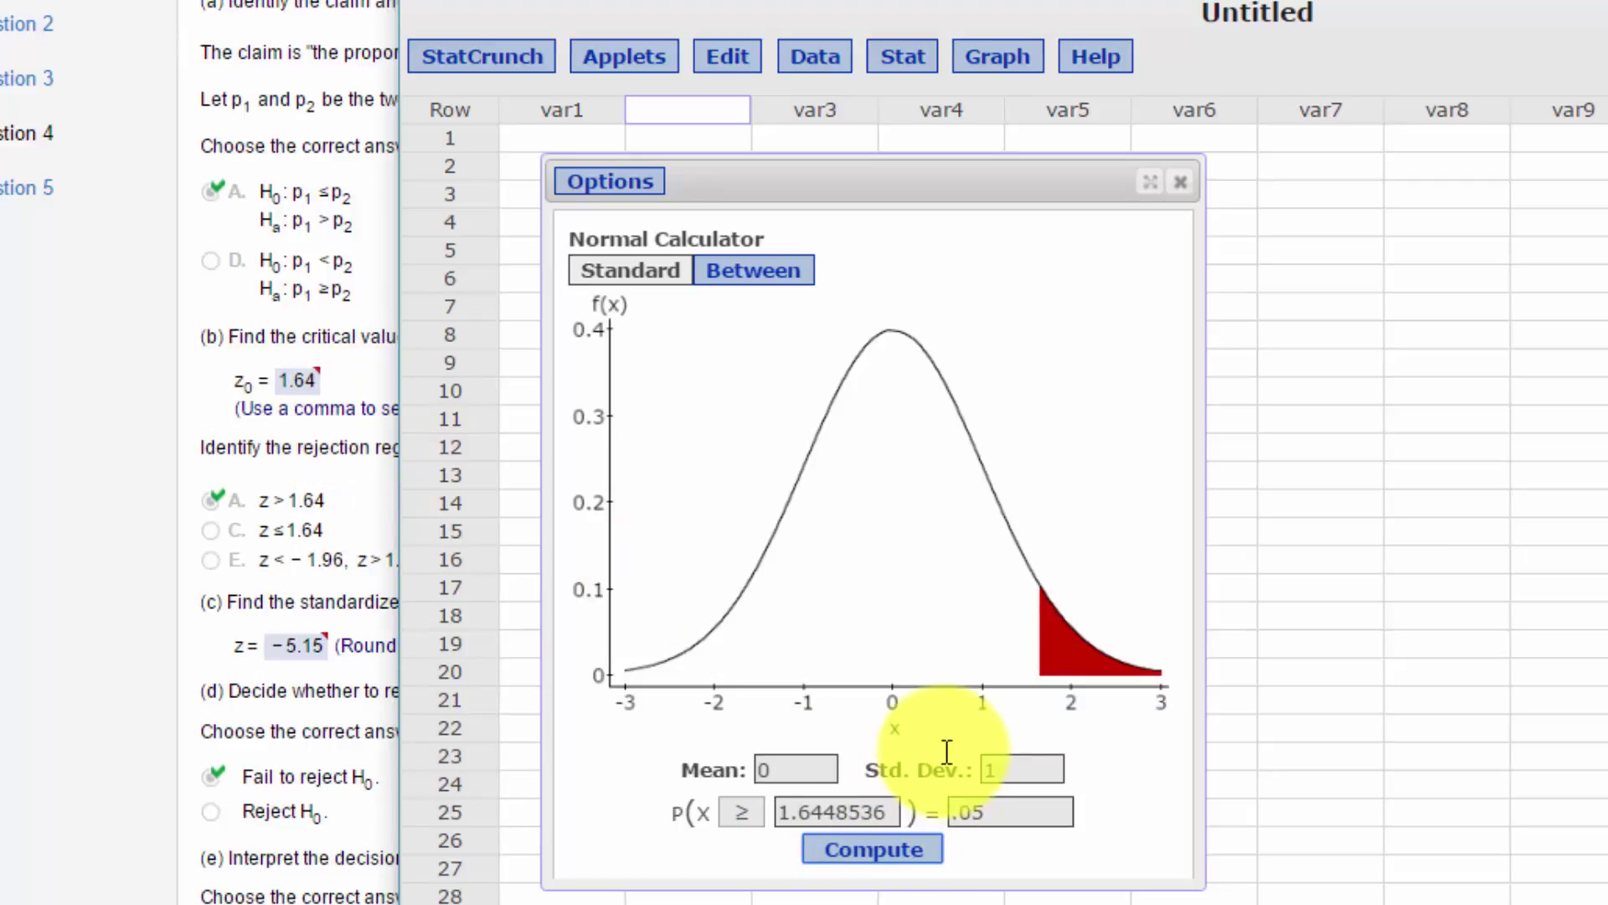
left_click(295, 476)
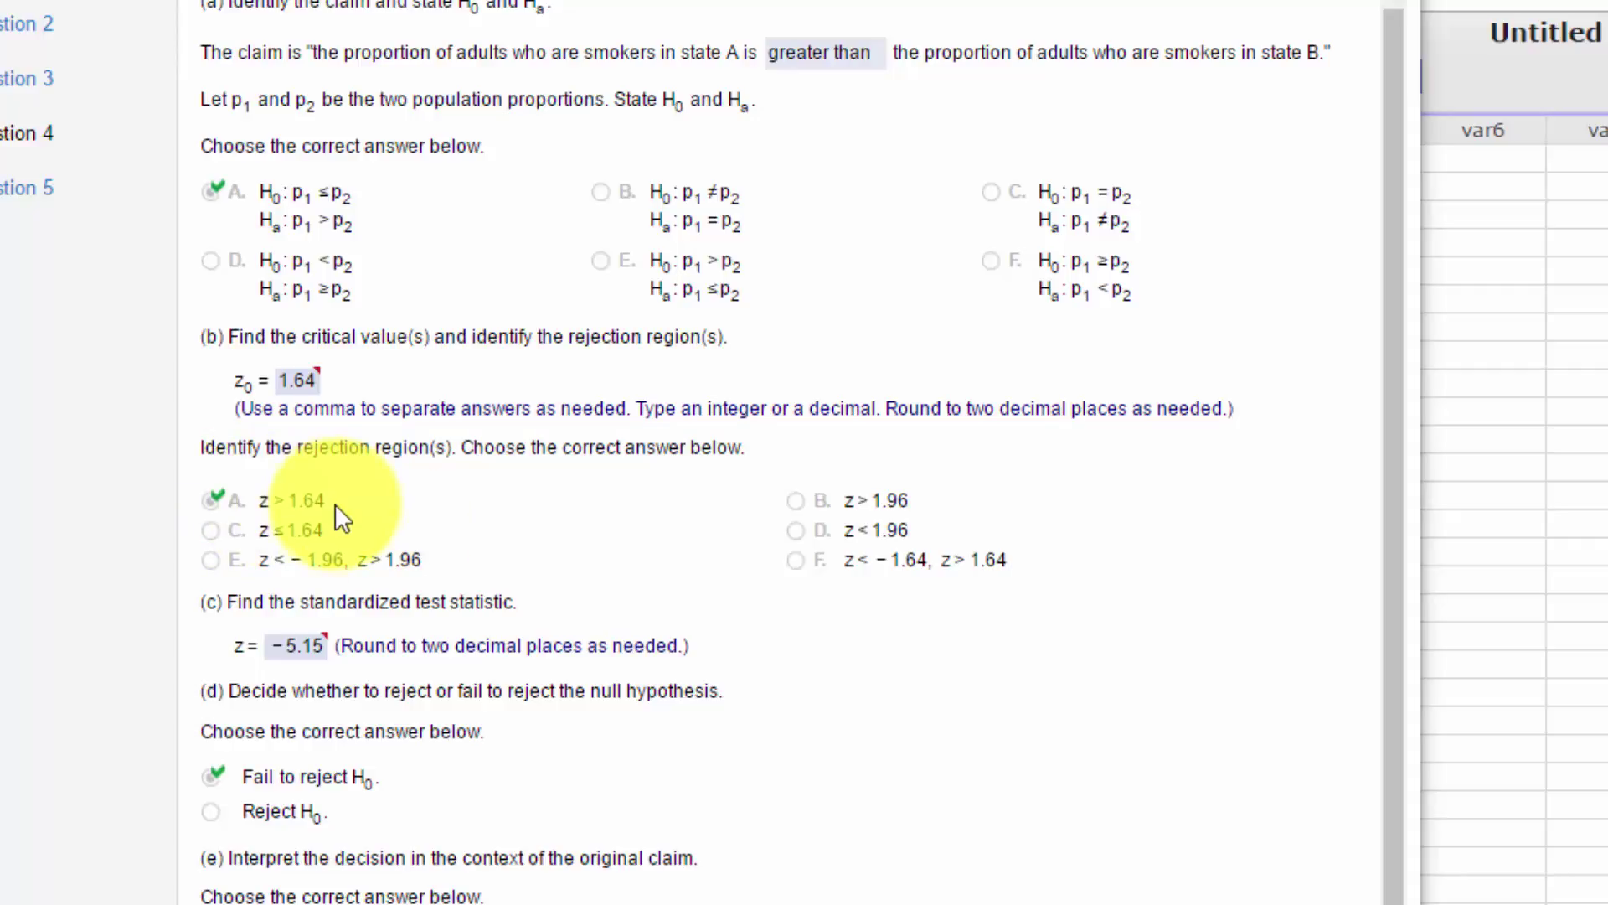
Bring StatCrunch forward and move the Normal Calculator up out of the way.
left_click(1507, 251)
left_click_drag(881, 386, 831, 17)
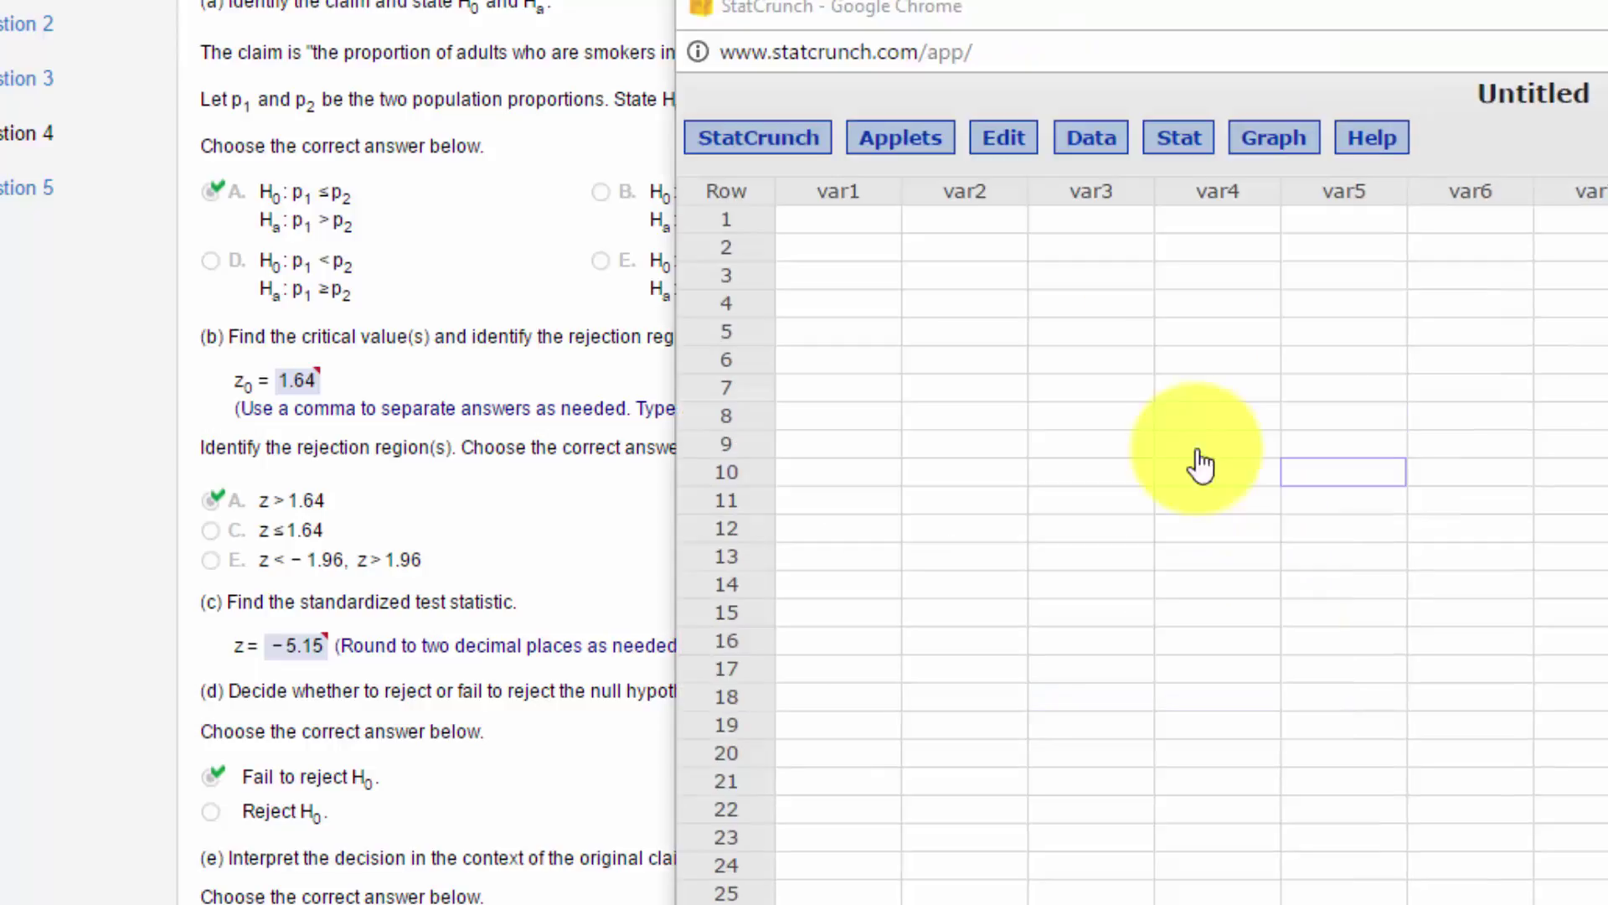
Rename columns var1 to 'p-hat' and var2 to 'n'.
left_click(863, 205)
left_click(862, 201)
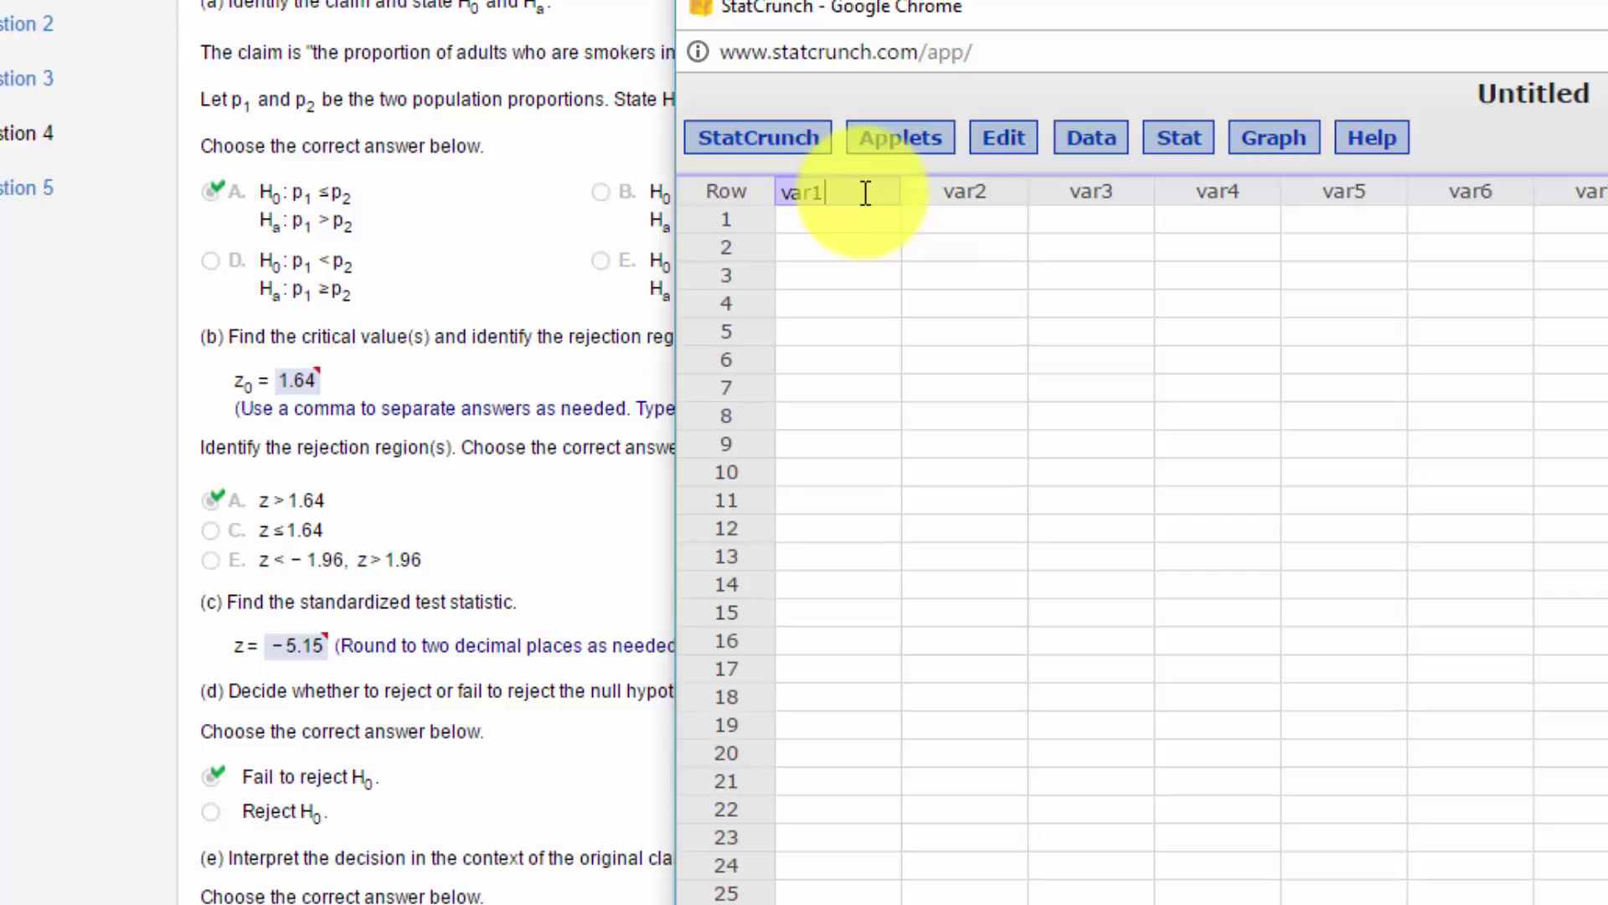
key("BackSpace")
key("BackSpace")
key("BackSpace")
key("BackSpace")
type("p-hat")
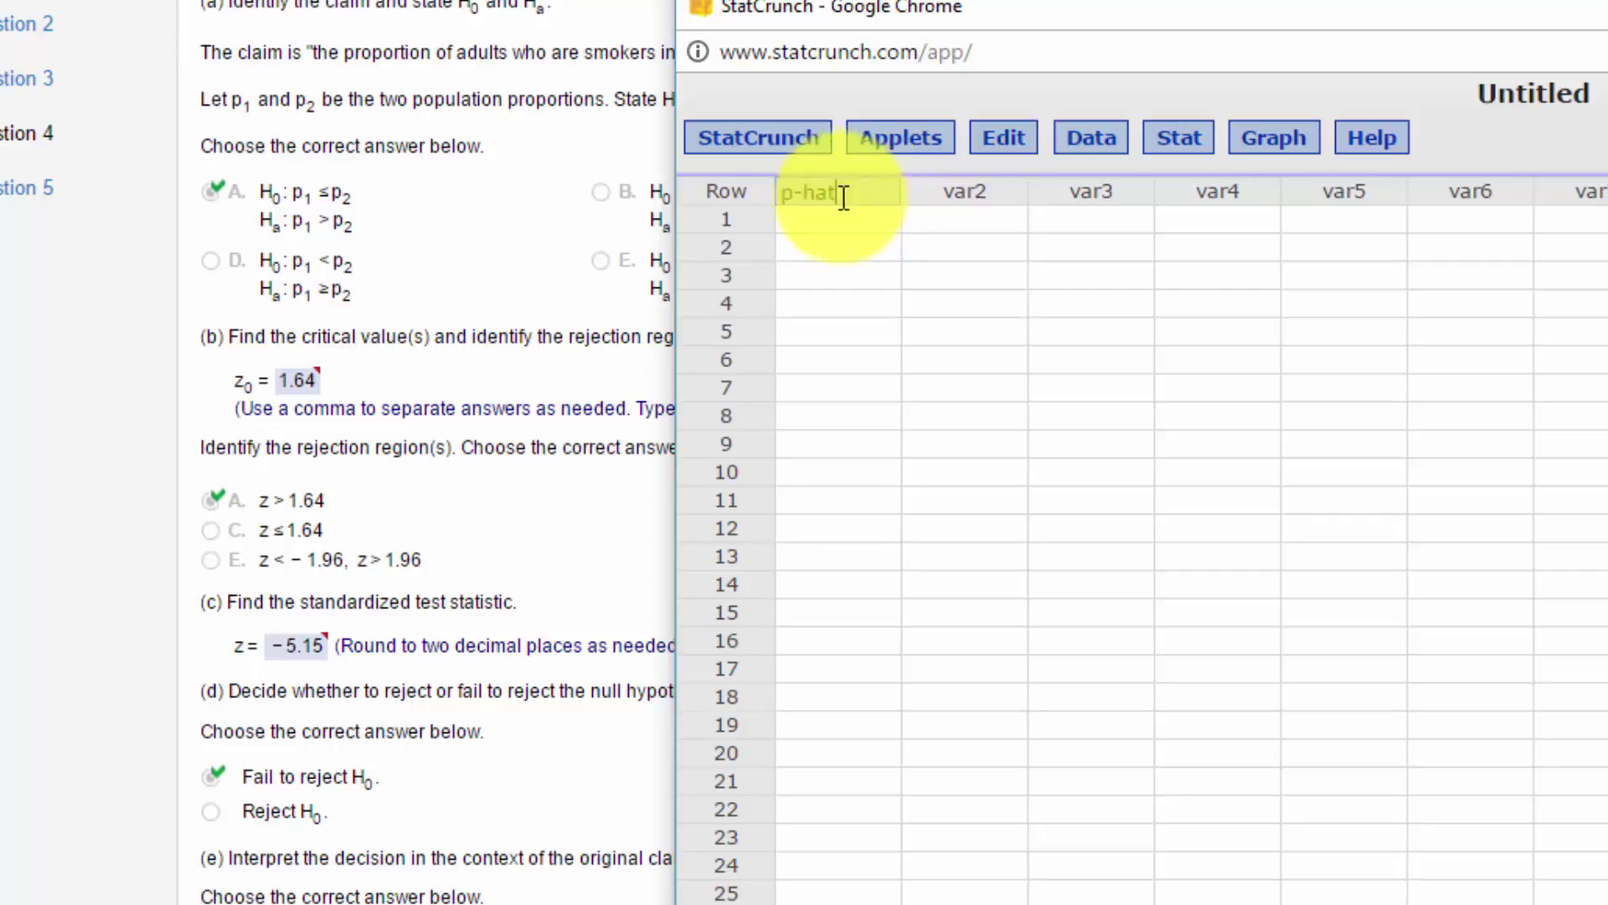
left_click(987, 193)
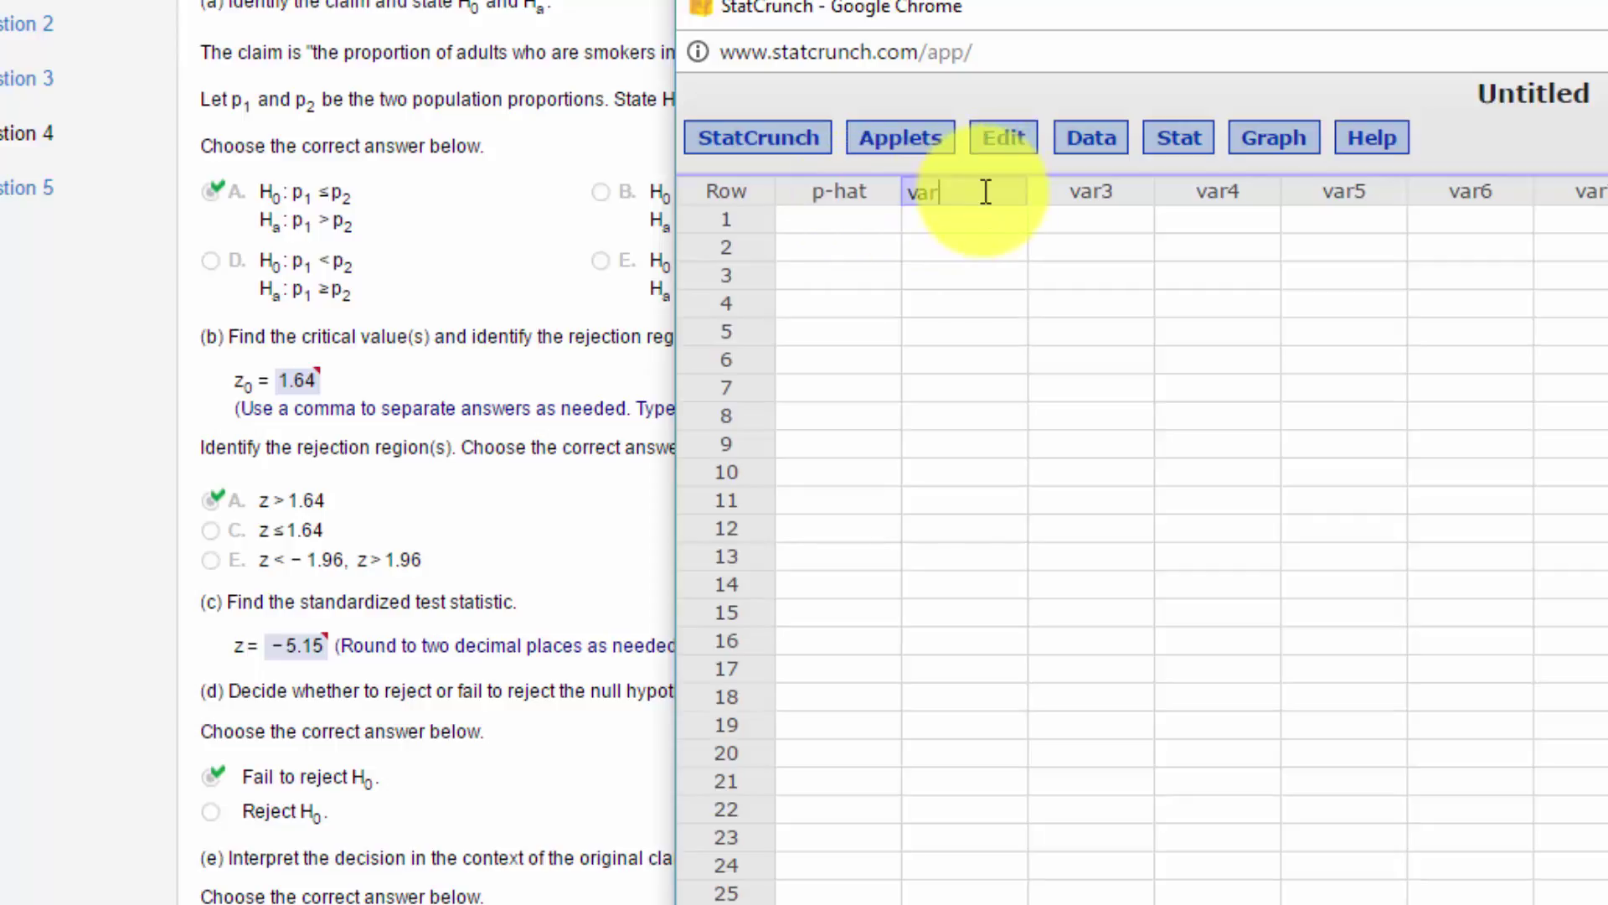
key("BackSpace")
key("BackSpace")
key("BackSpace")
type("n")
Enter 18.1 and 23.5 under p-hat and 3000 in both rows under n.
left_click(840, 223)
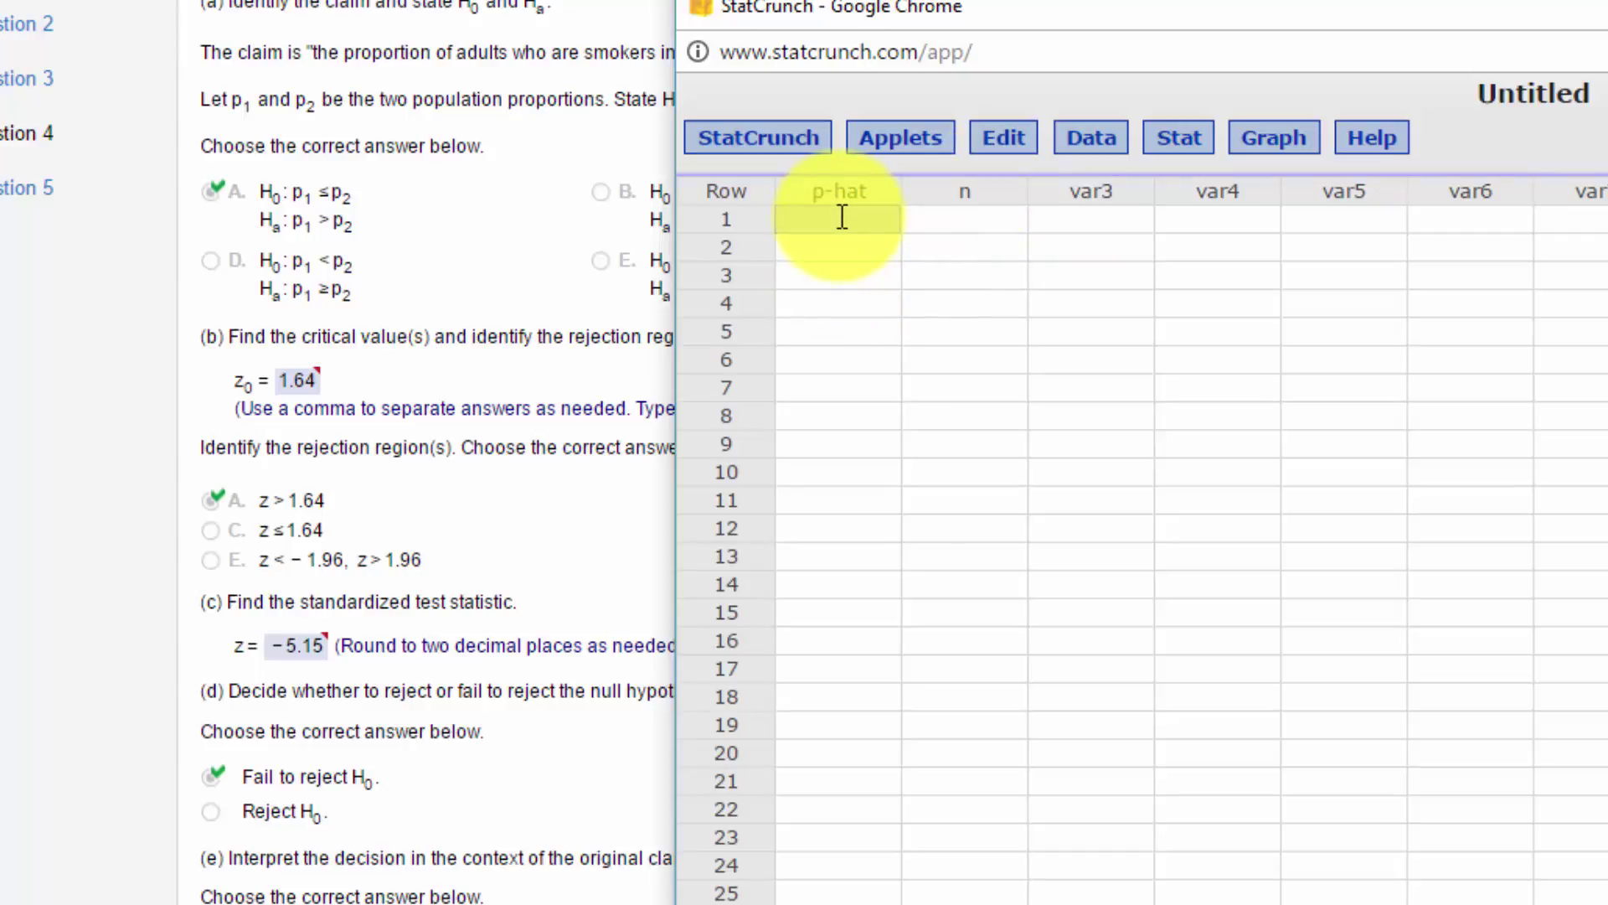
type("18.1")
left_click(841, 252)
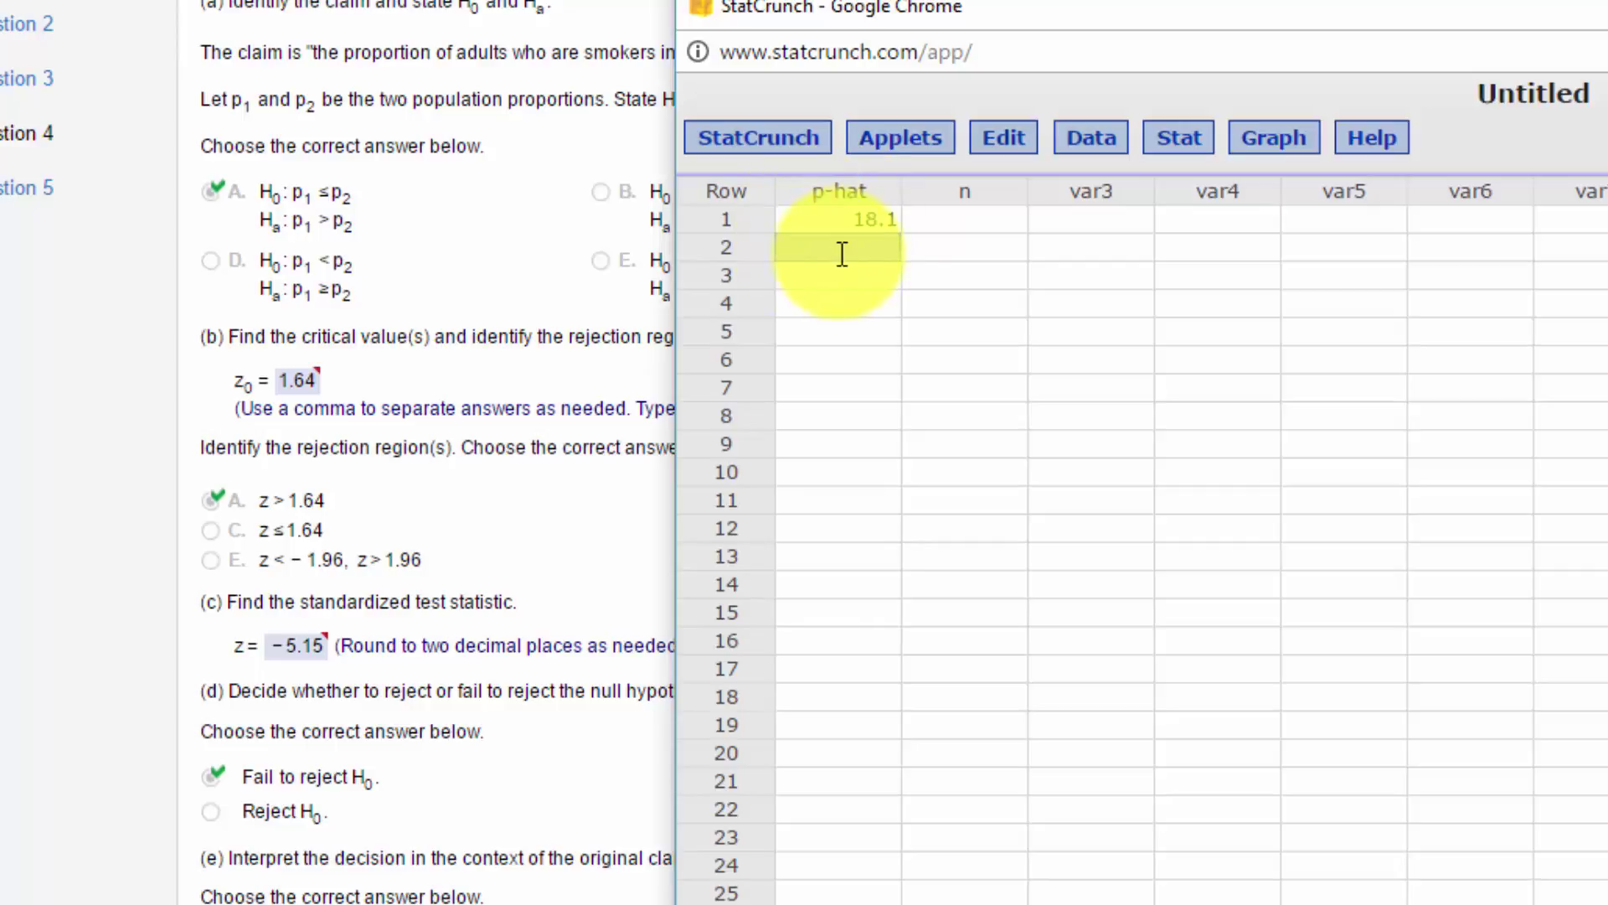
type("23.5")
left_click(994, 222)
type("3000")
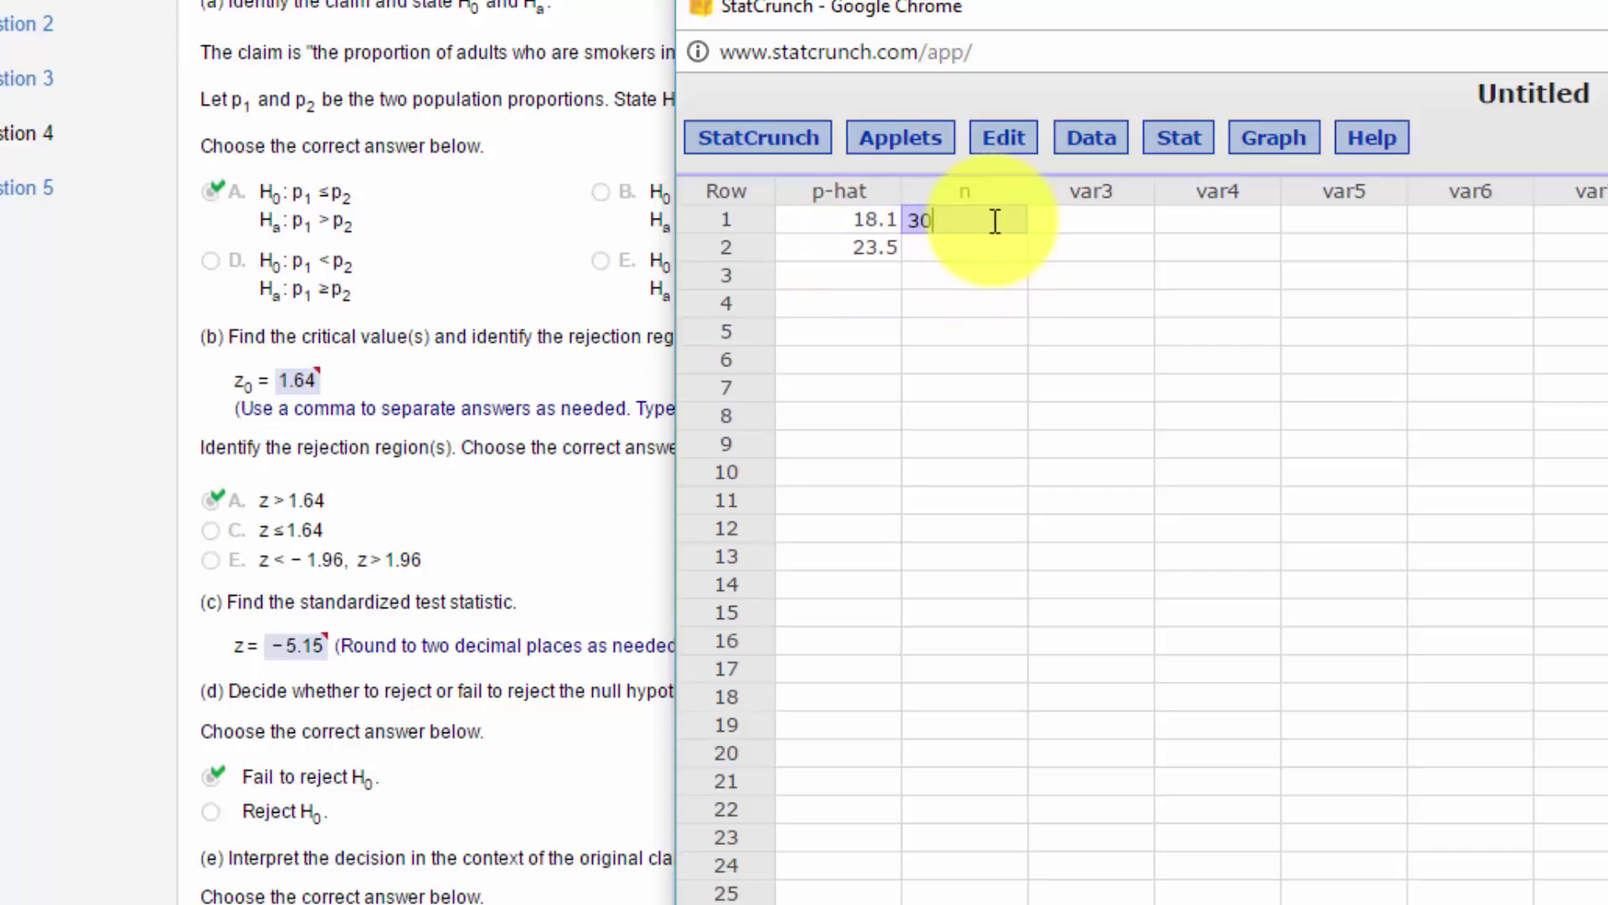
left_click(963, 254)
type("3000")
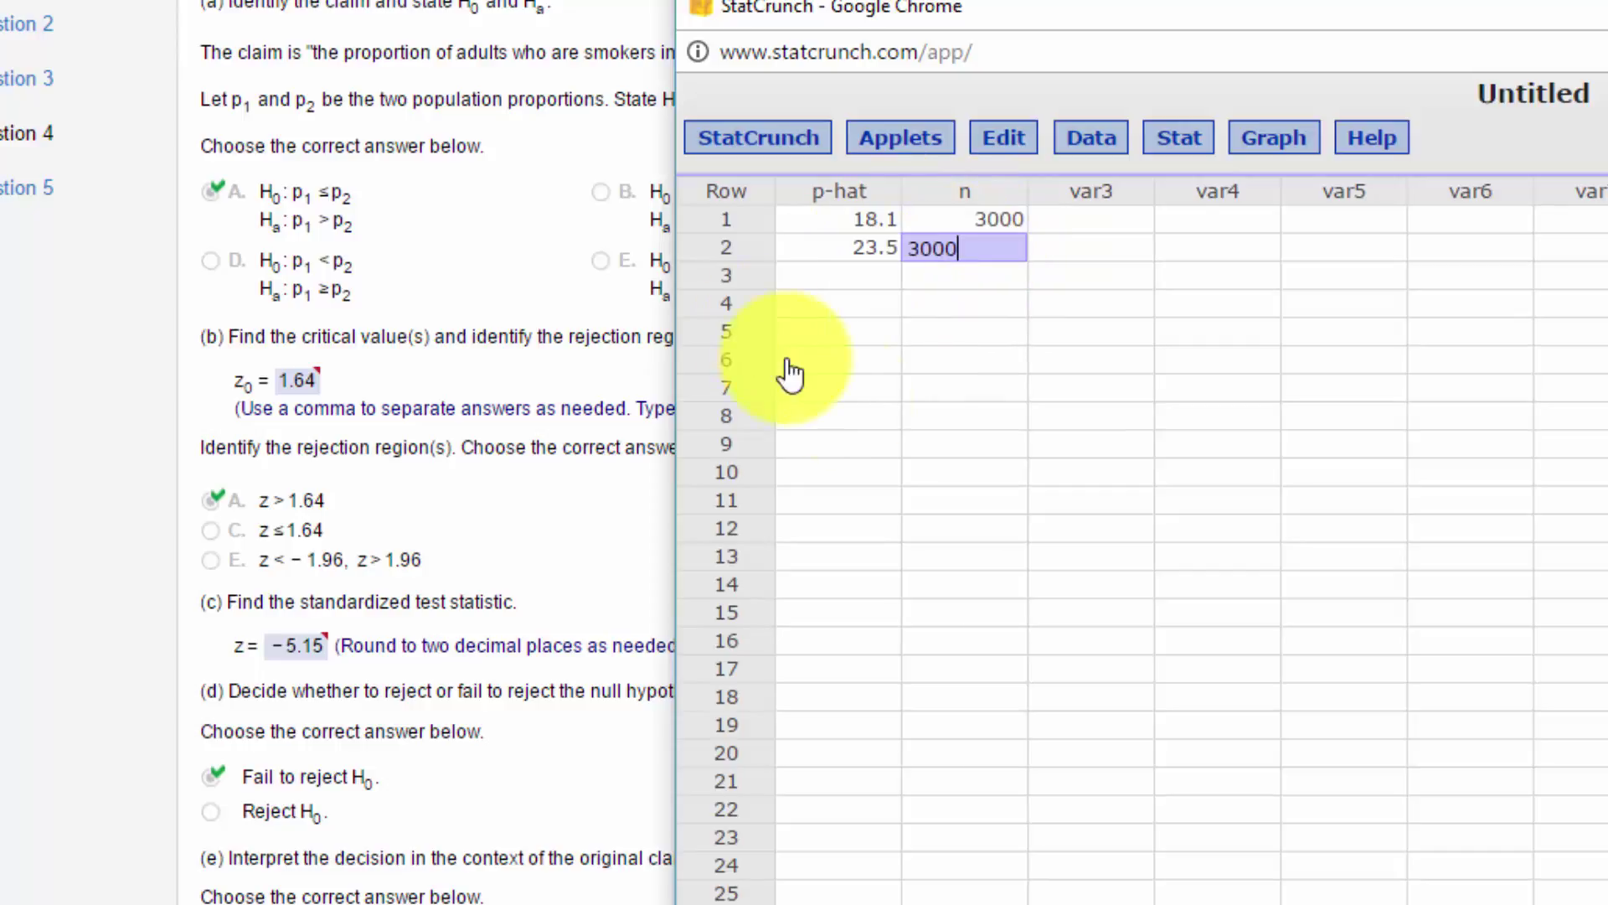
left_click(955, 390)
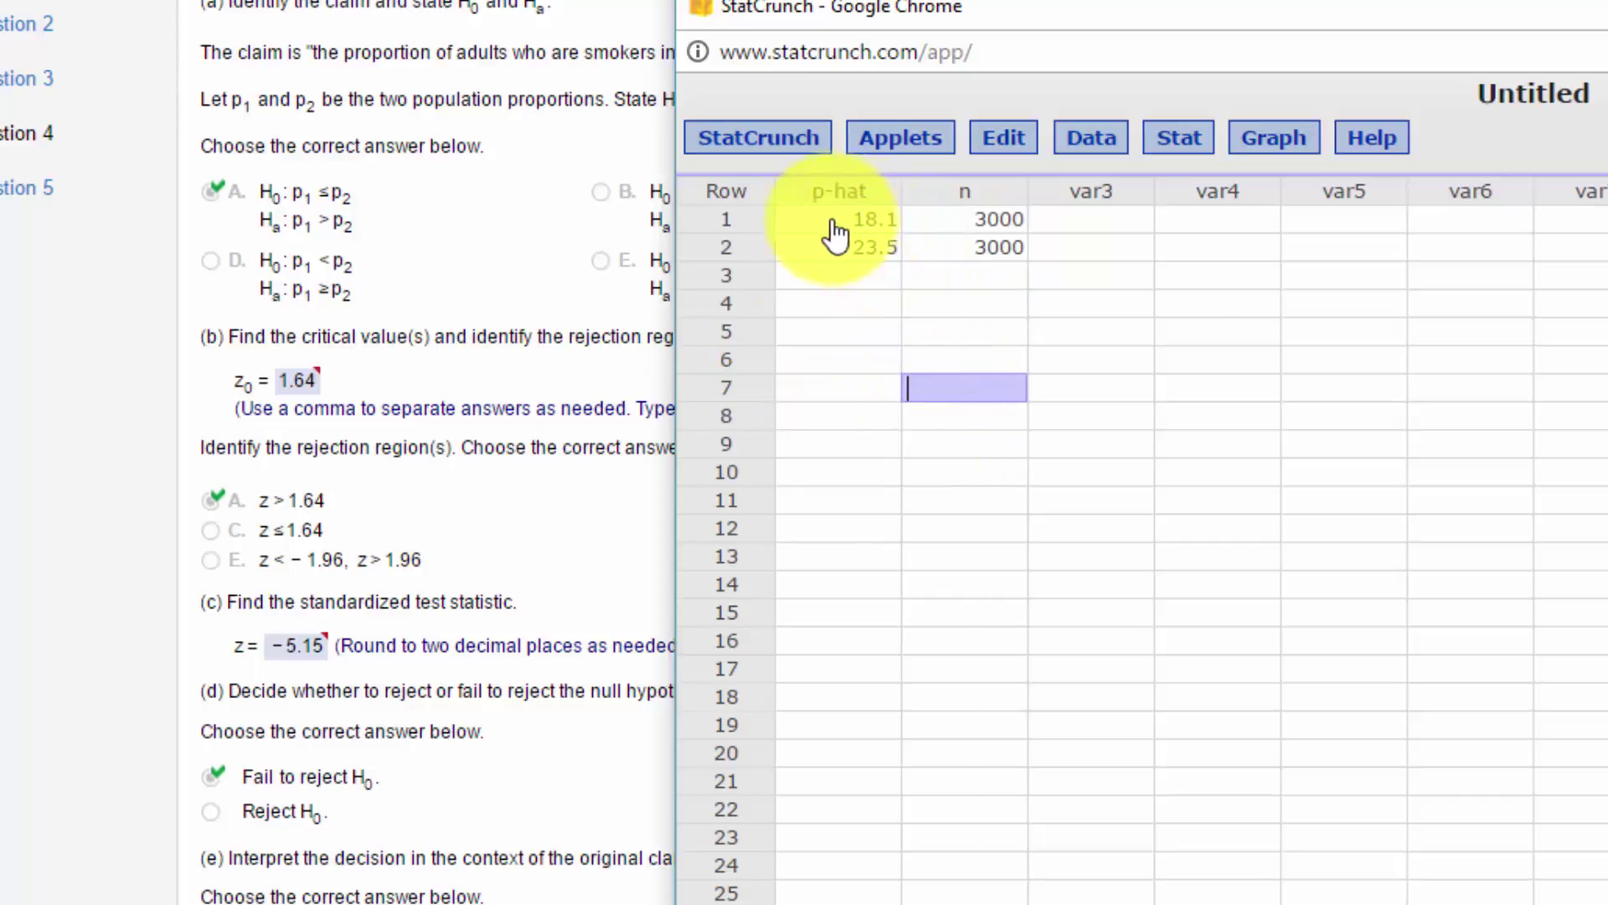
Build the expression "p-hat"*n/100 in Data > Compute expression.
left_click(1092, 142)
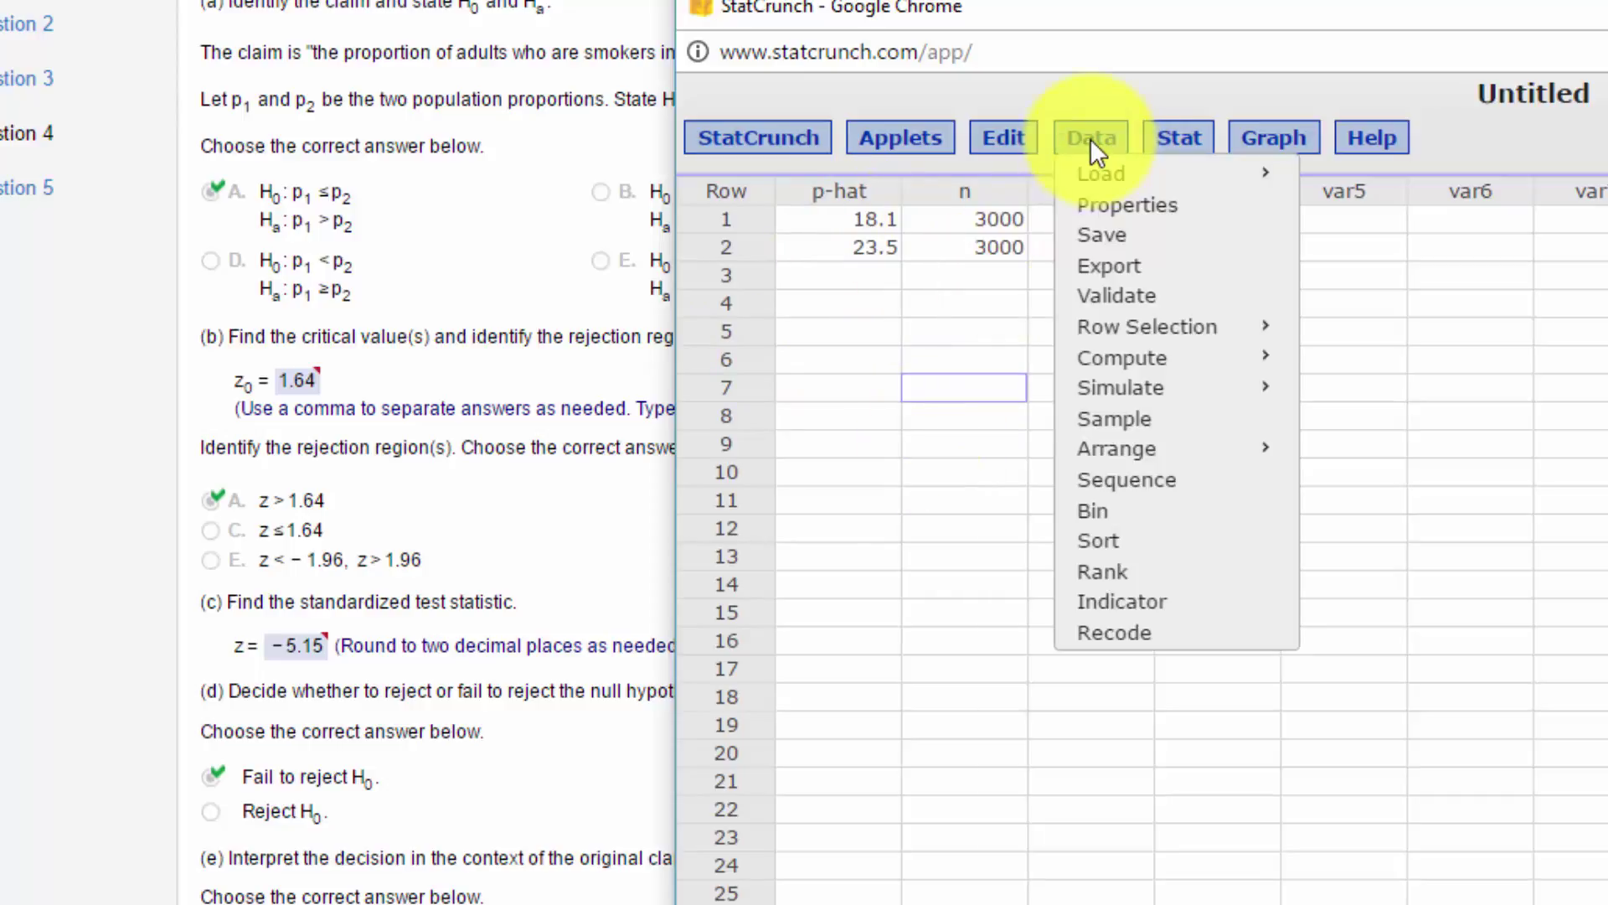
mouse_move(1148, 361)
left_click(1382, 372)
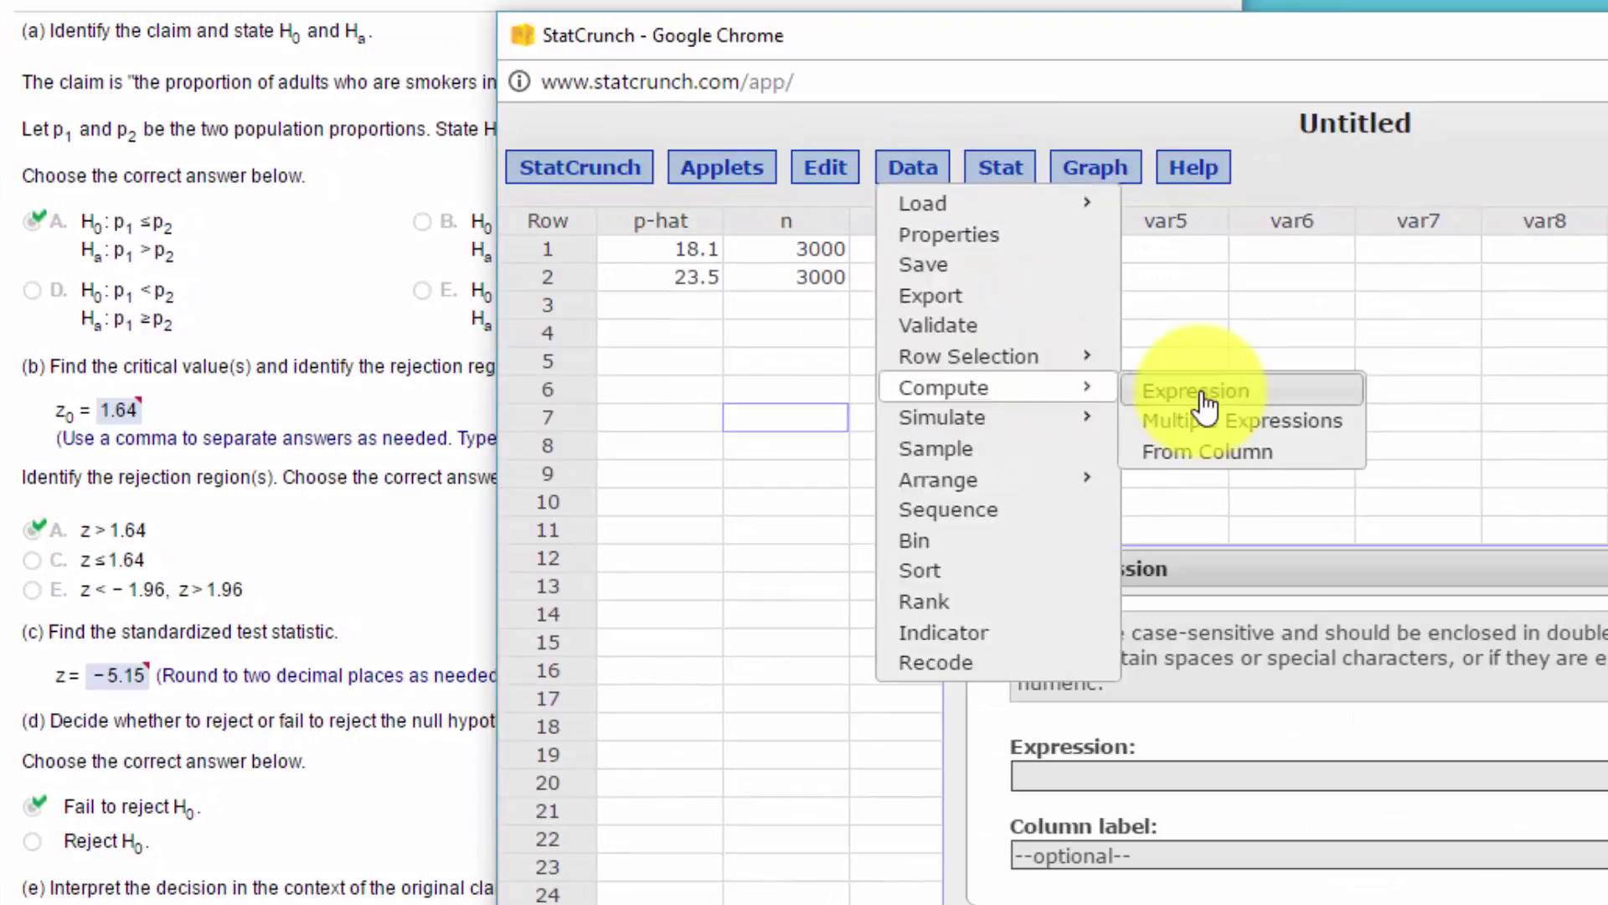
left_click_drag(1242, 550, 950, 294)
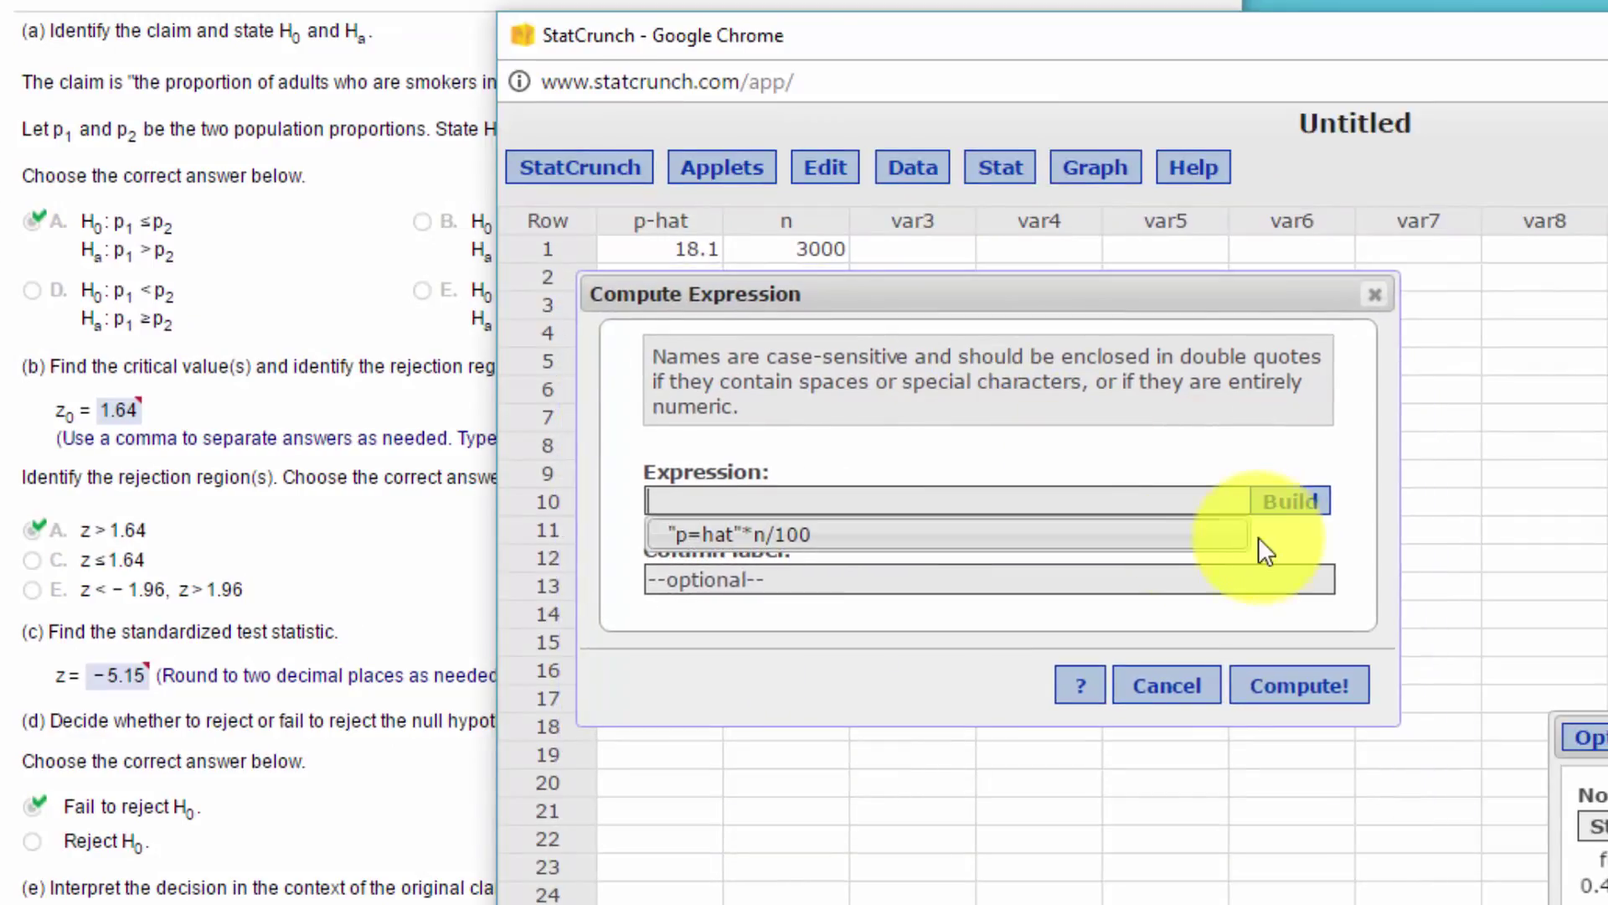
left_click(1281, 502)
left_click_drag(1274, 513, 871, 301)
double_click(958, 431)
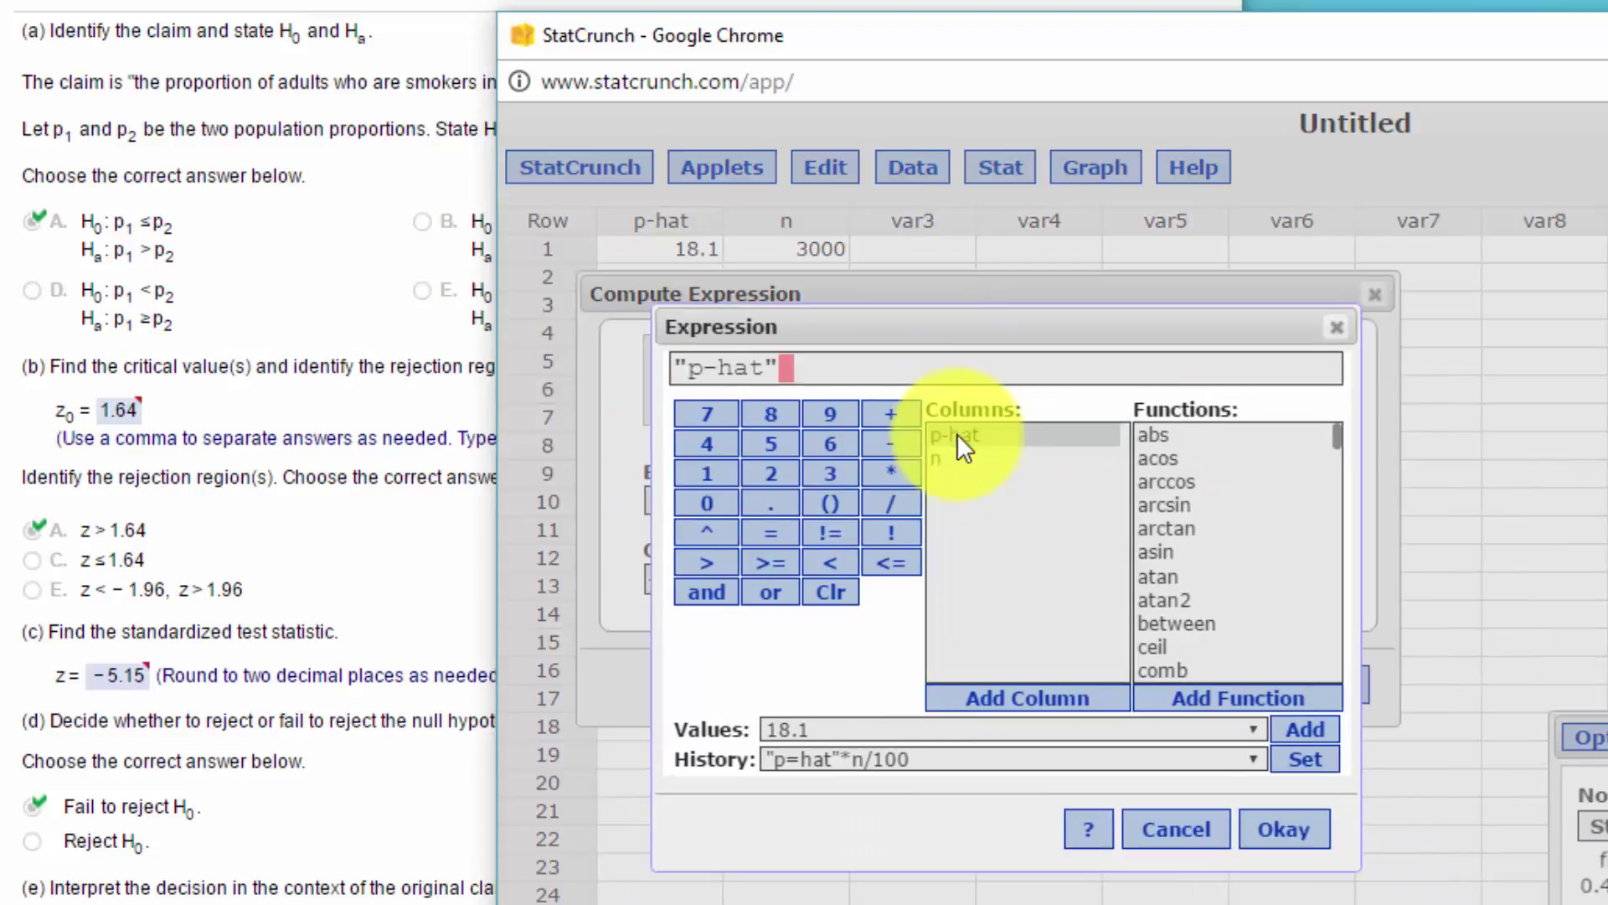
left_click(890, 473)
double_click(947, 456)
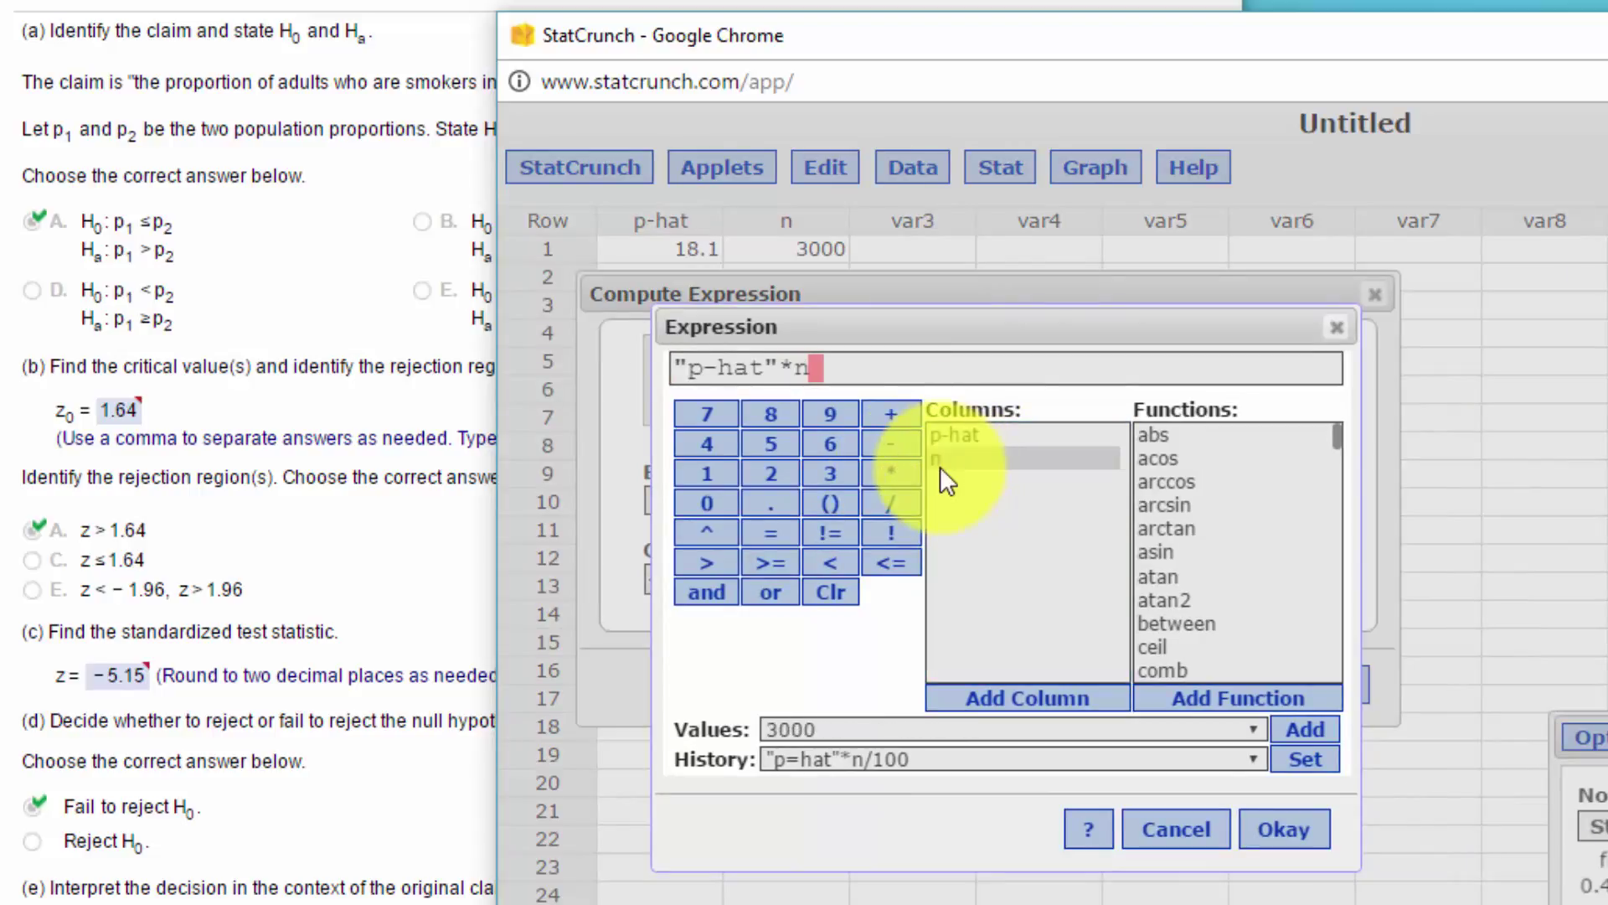
left_click(893, 505)
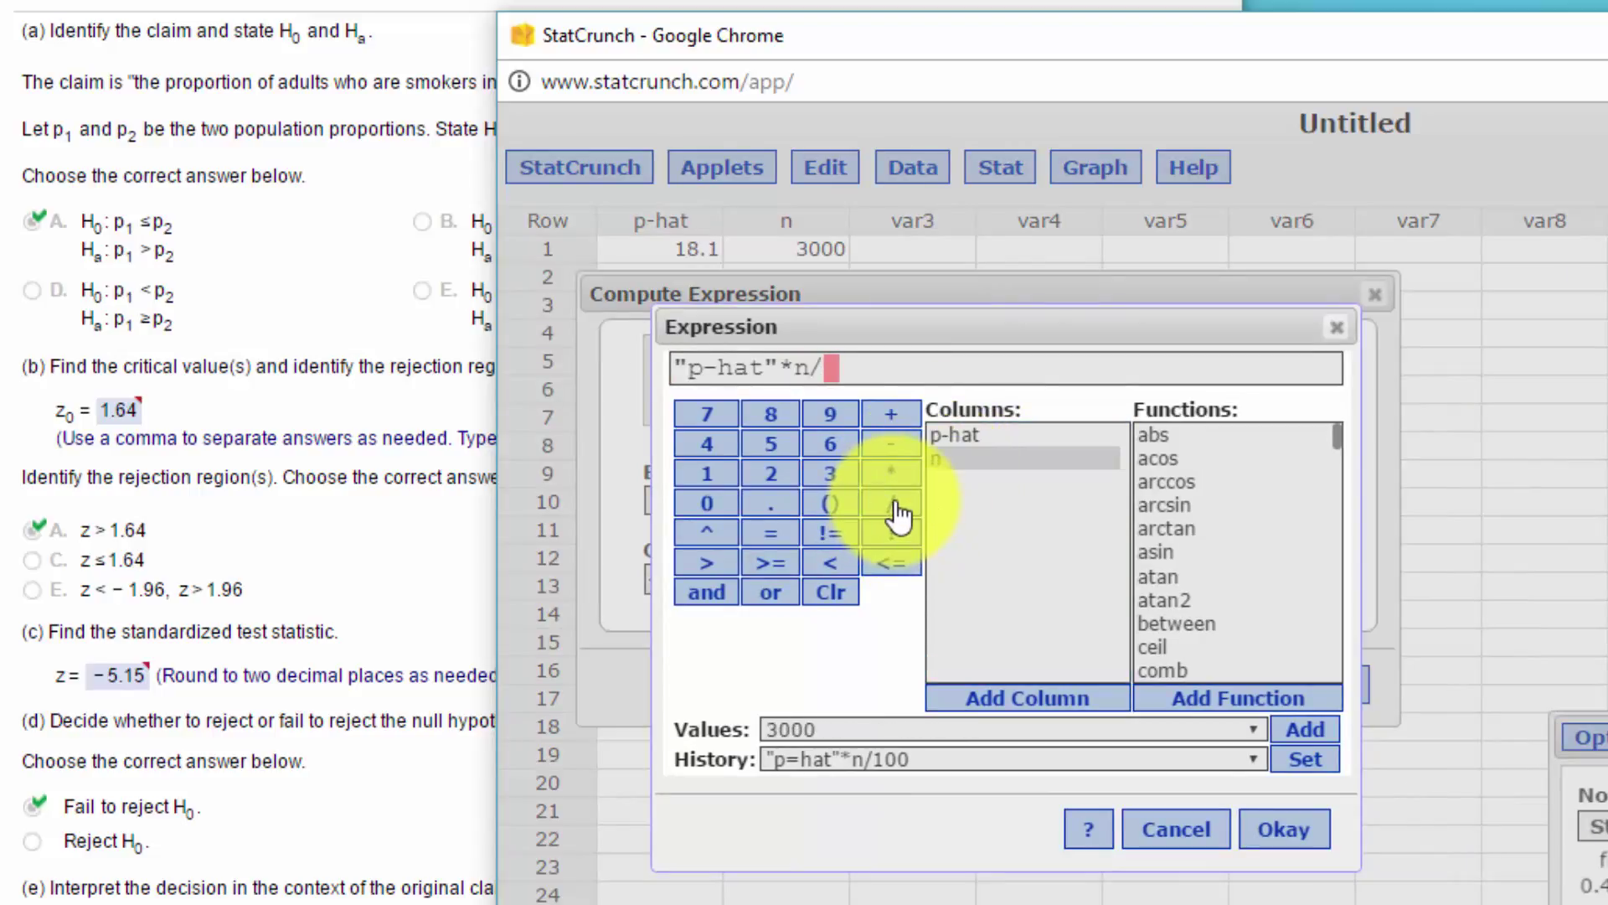
type("100")
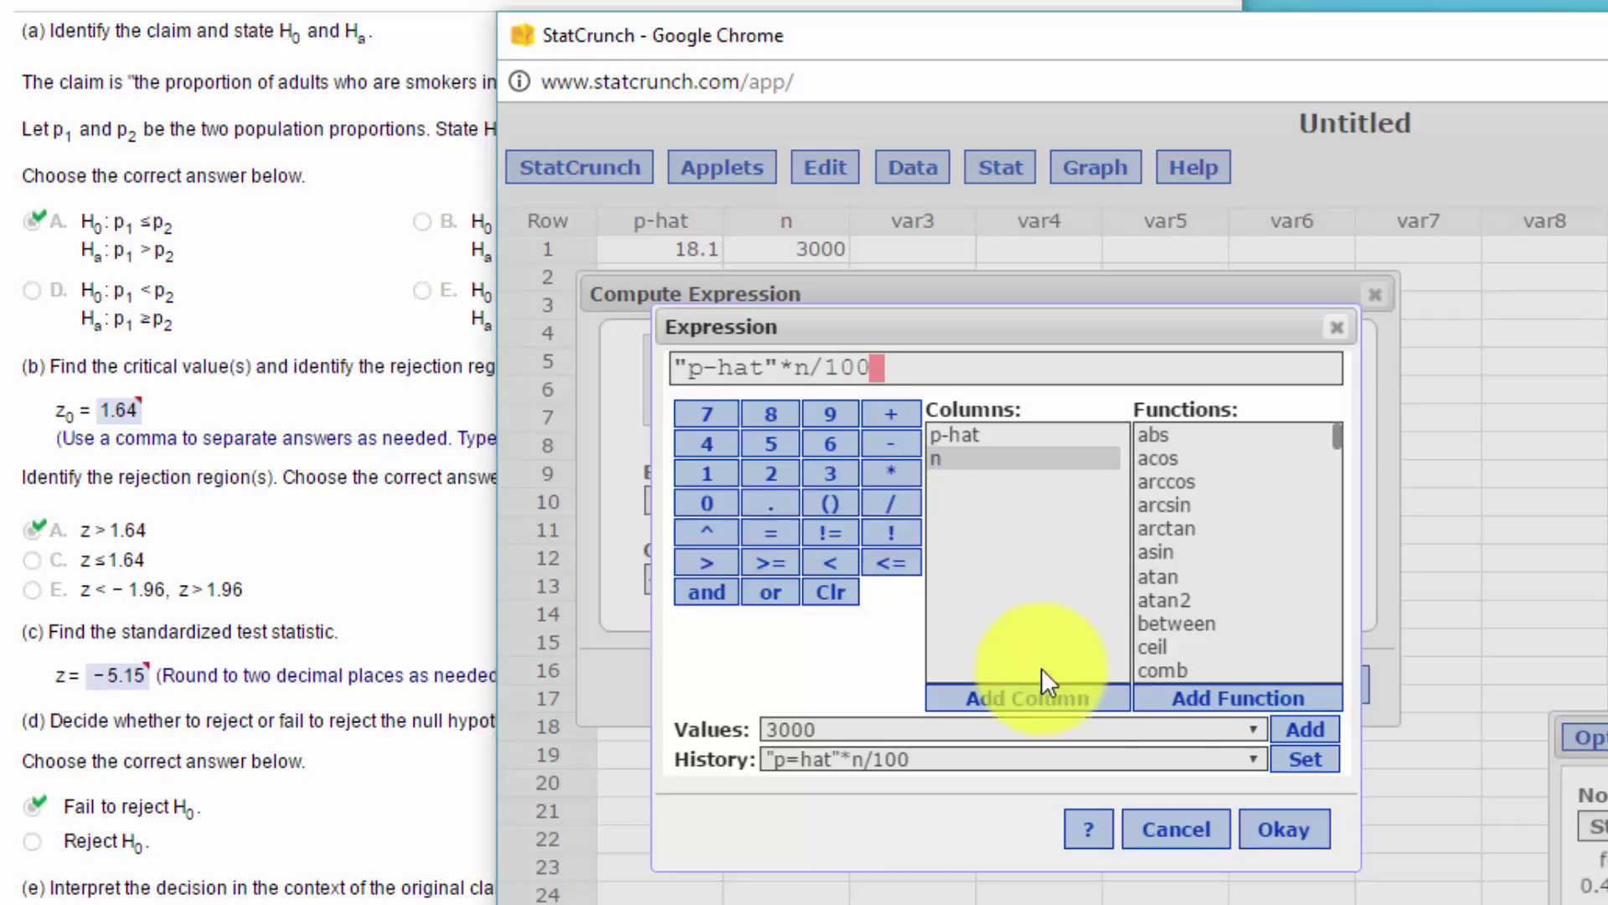
left_click(1284, 832)
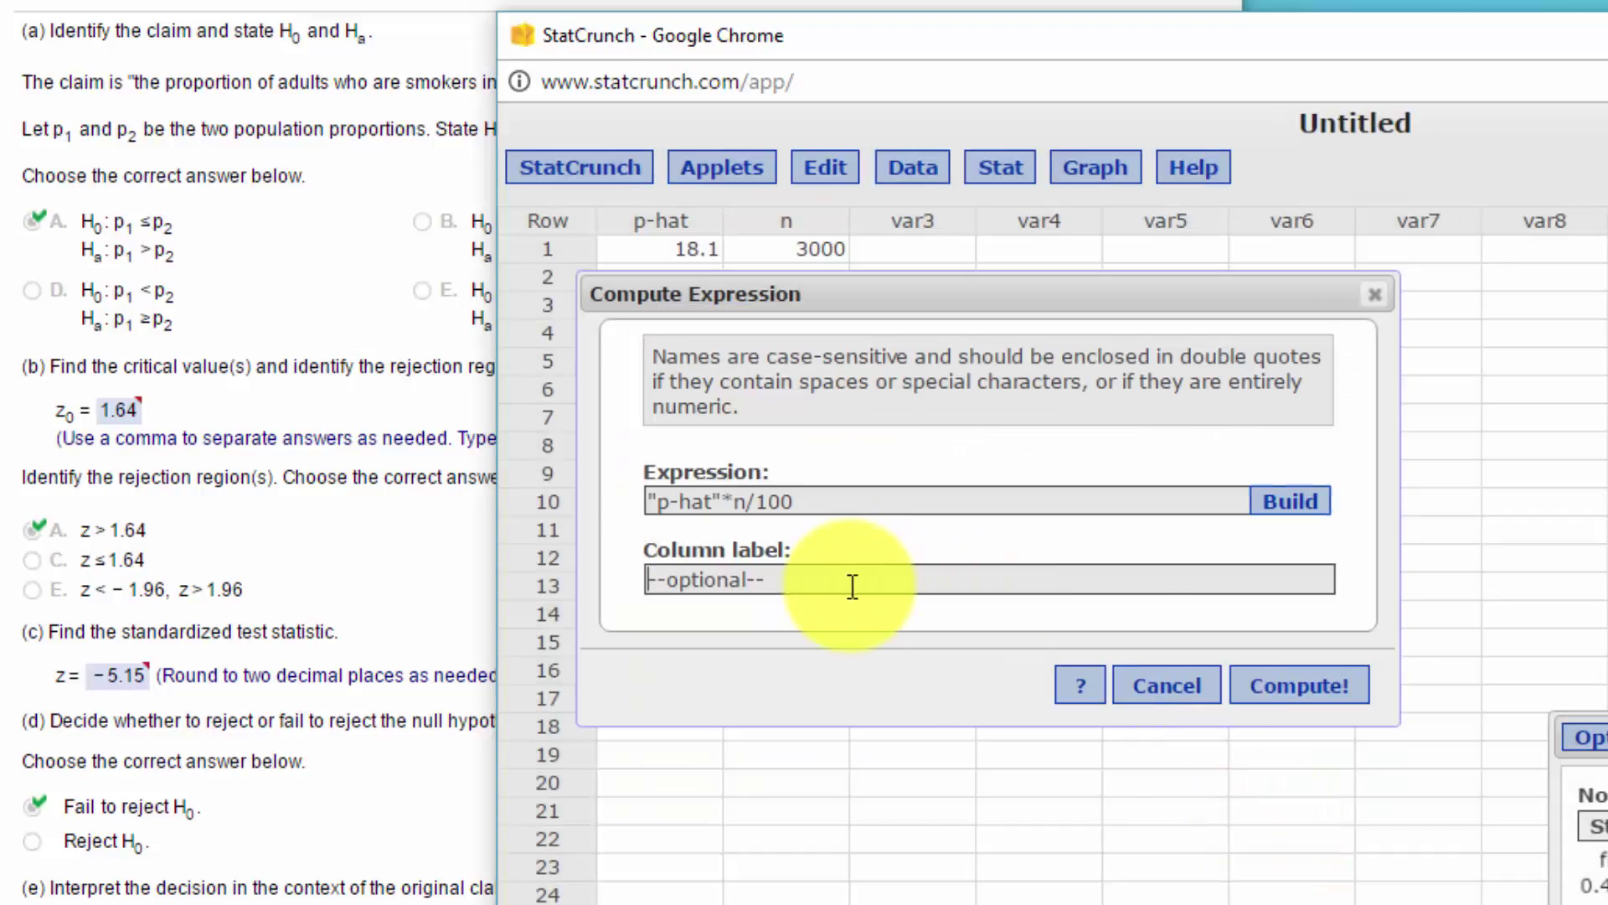
Label the new column 'Successes', compute it, and dismiss the confirmation.
type("Suc")
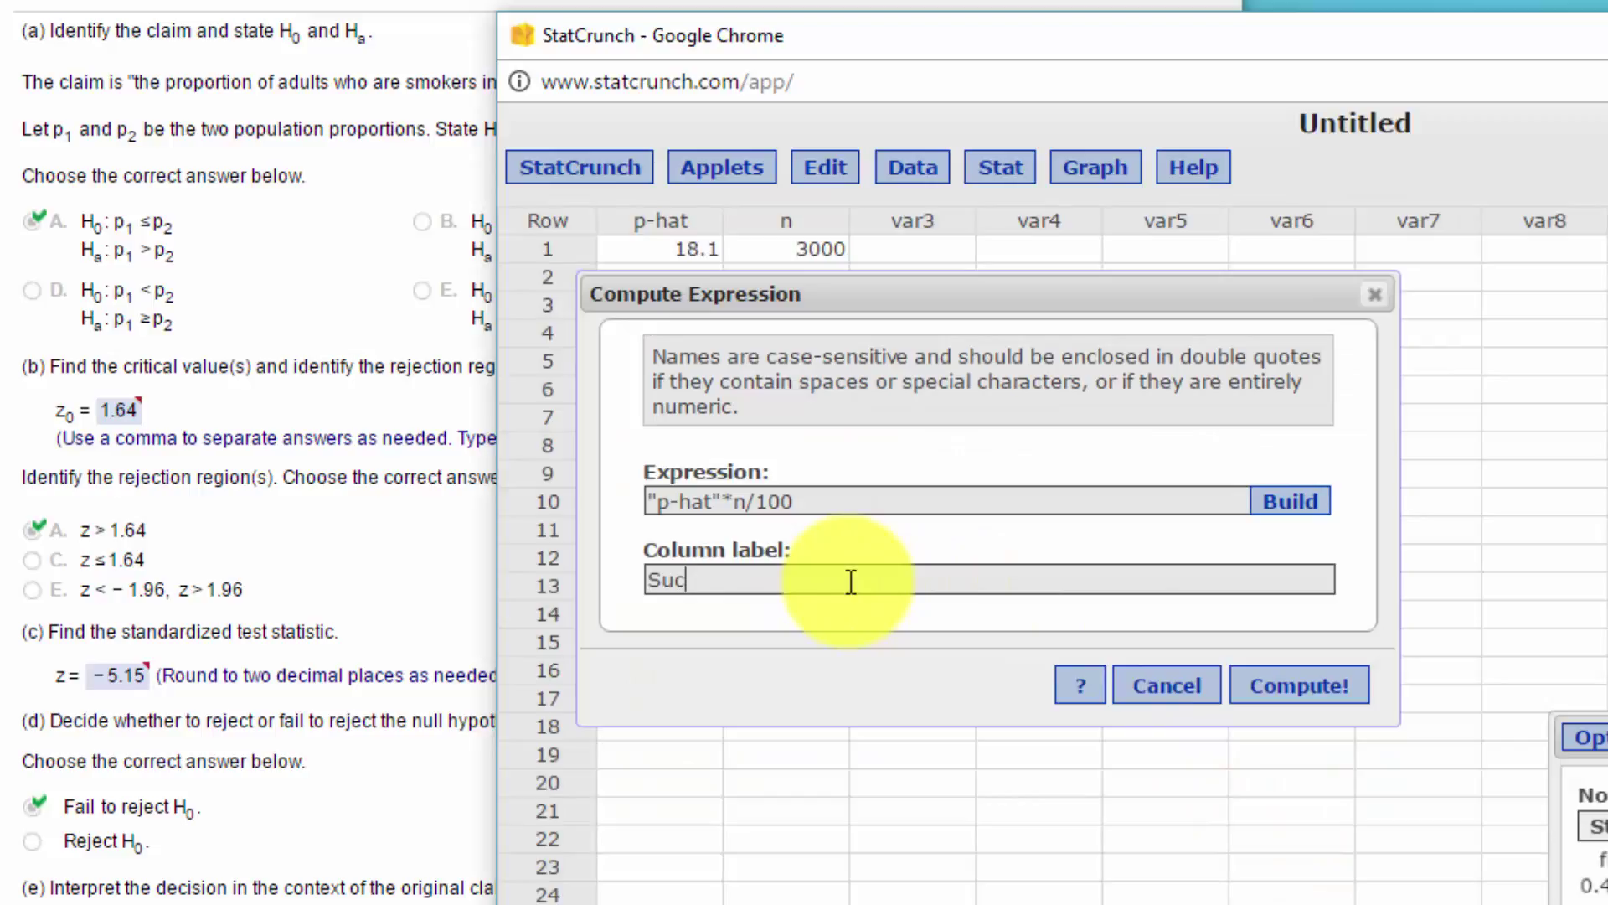
type("cessee")
key("BackSpace")
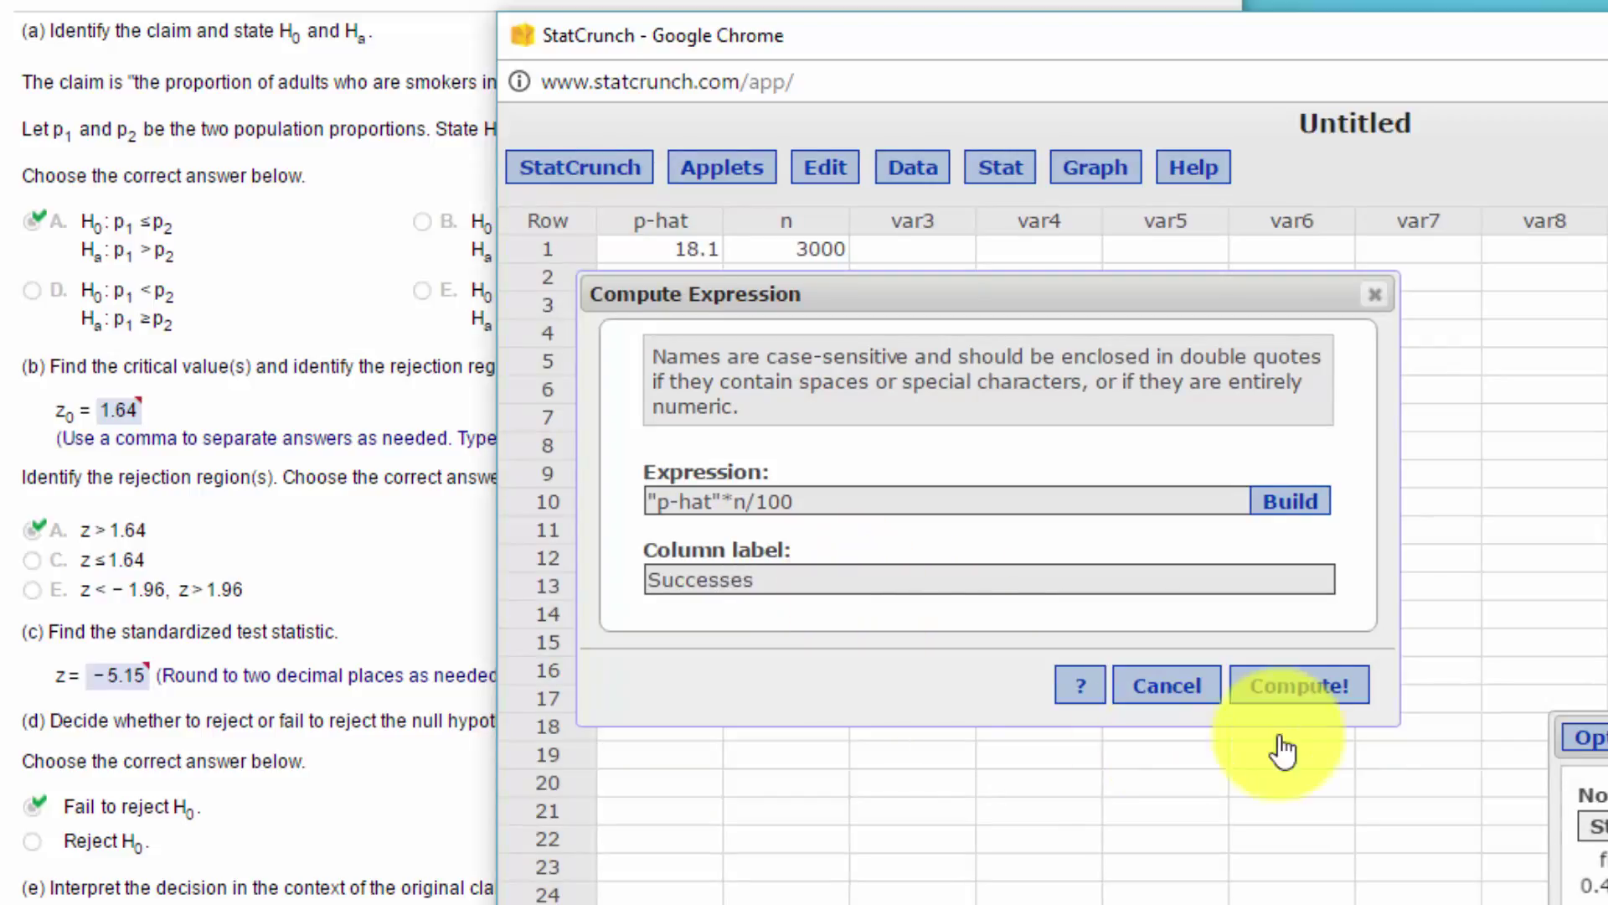
left_click(1311, 700)
left_click_drag(1558, 412, 930, 456)
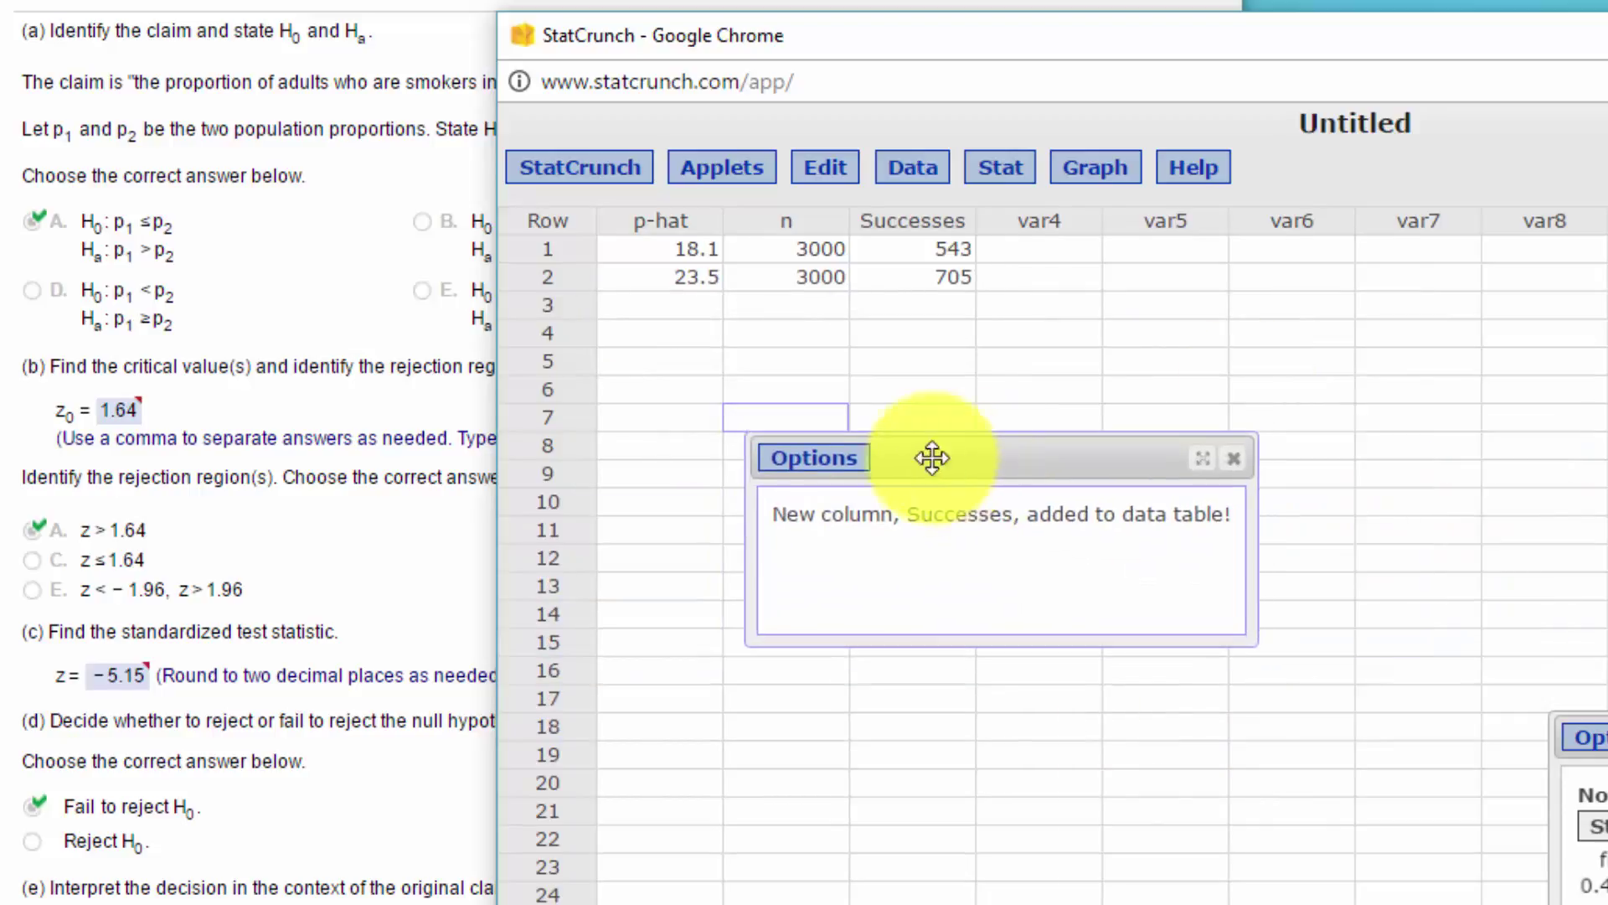
left_click(1234, 459)
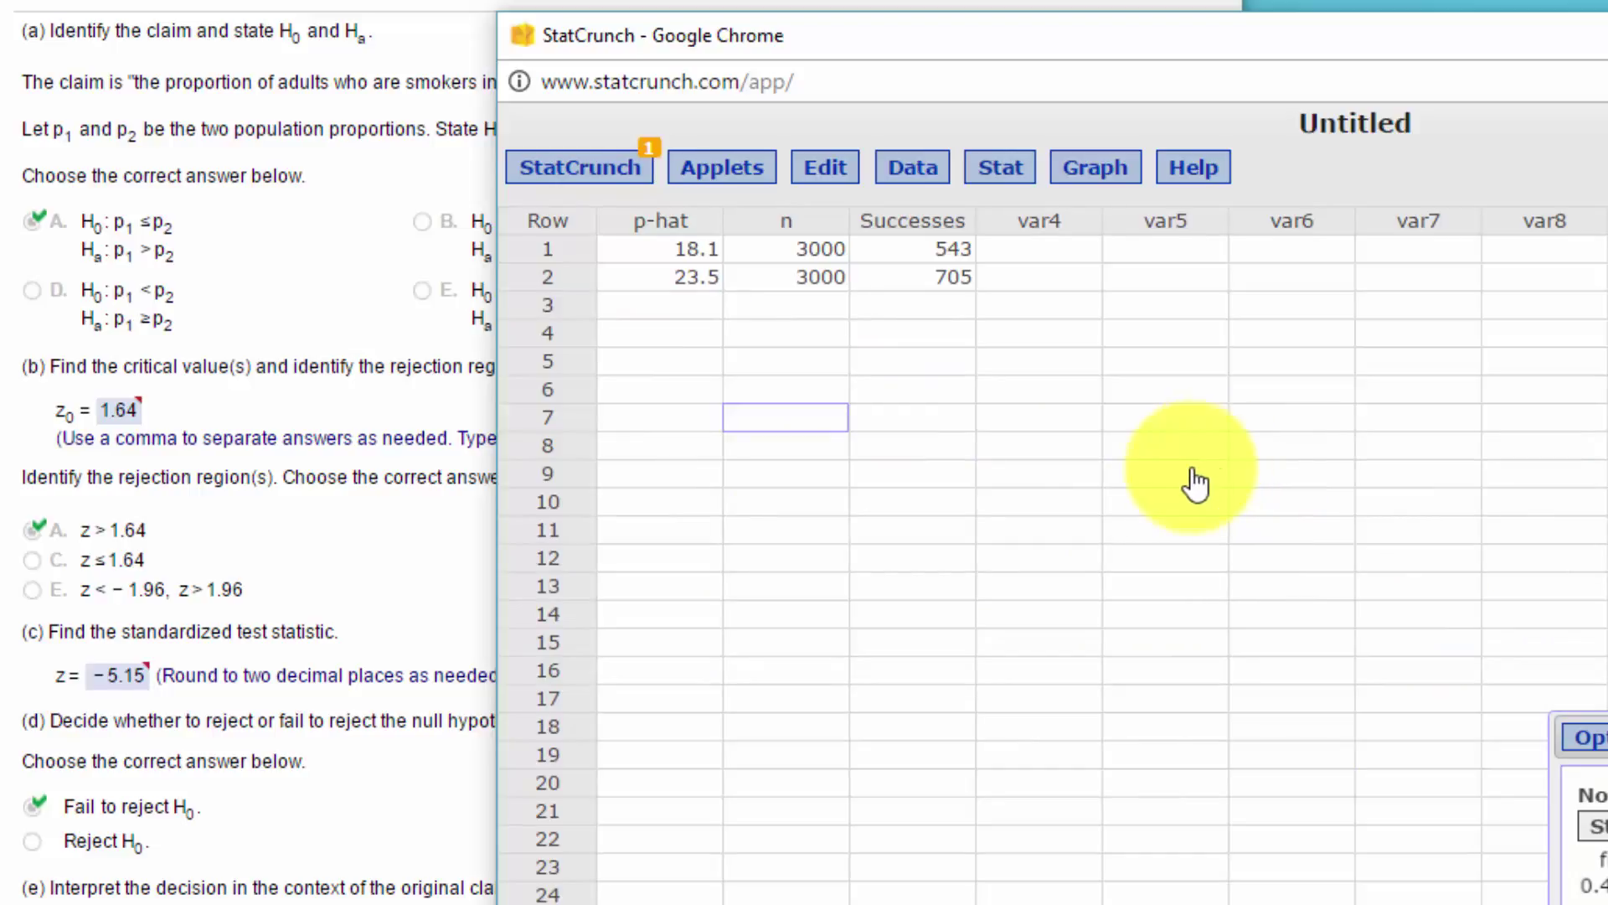
Open Stat > Proportion Stats > Two Sample > With Summary.
left_click(994, 180)
mouse_move(1044, 374)
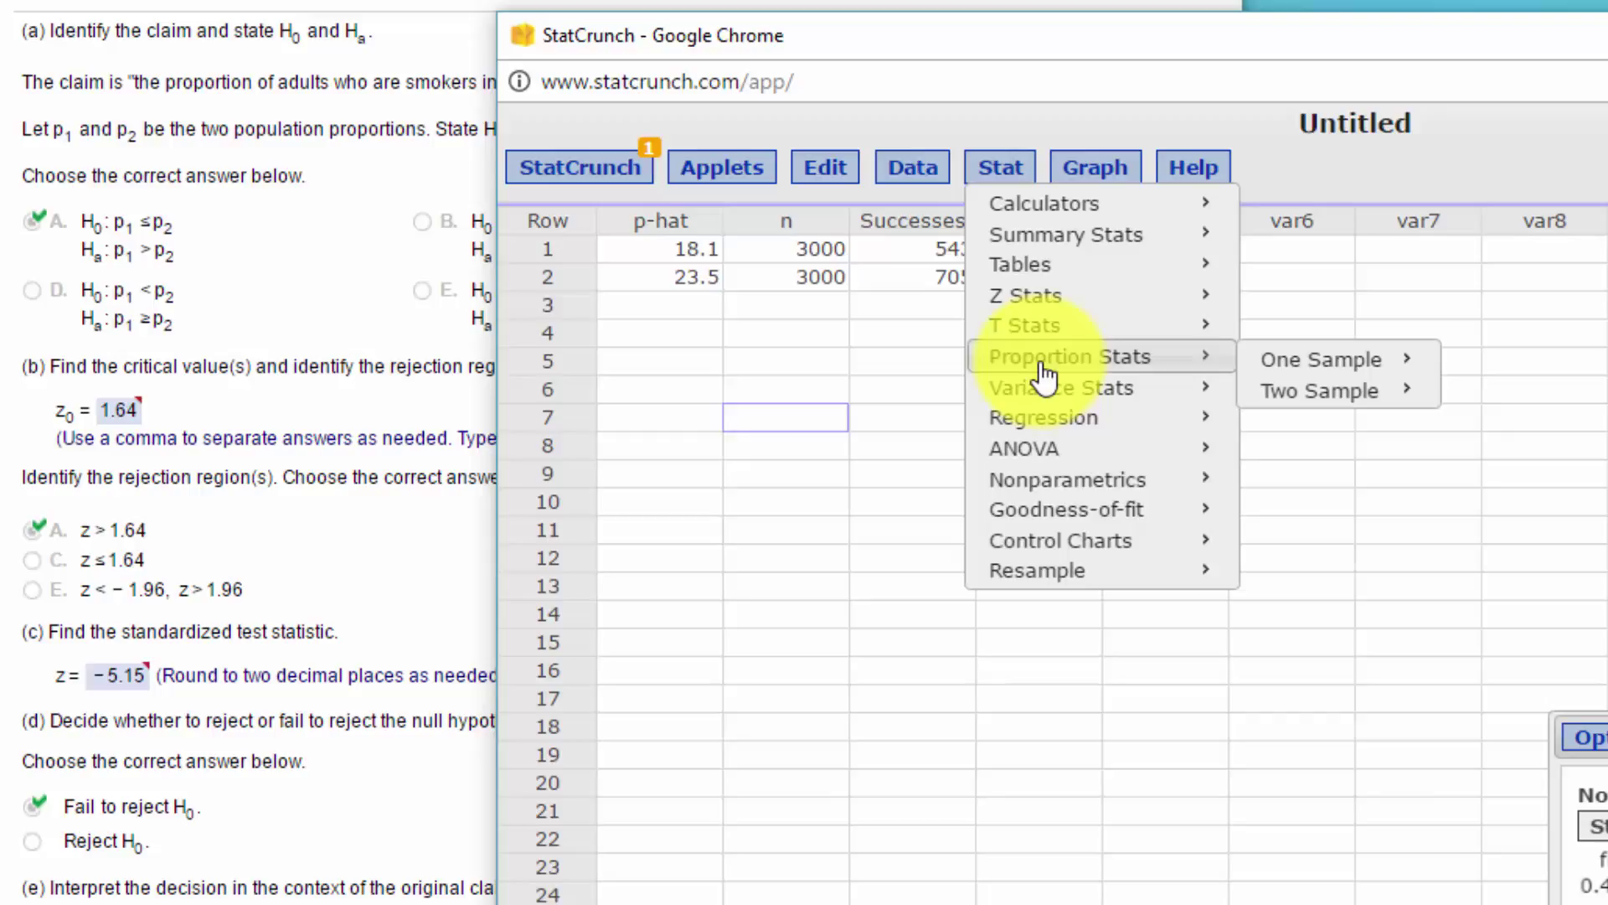
mouse_move(1298, 400)
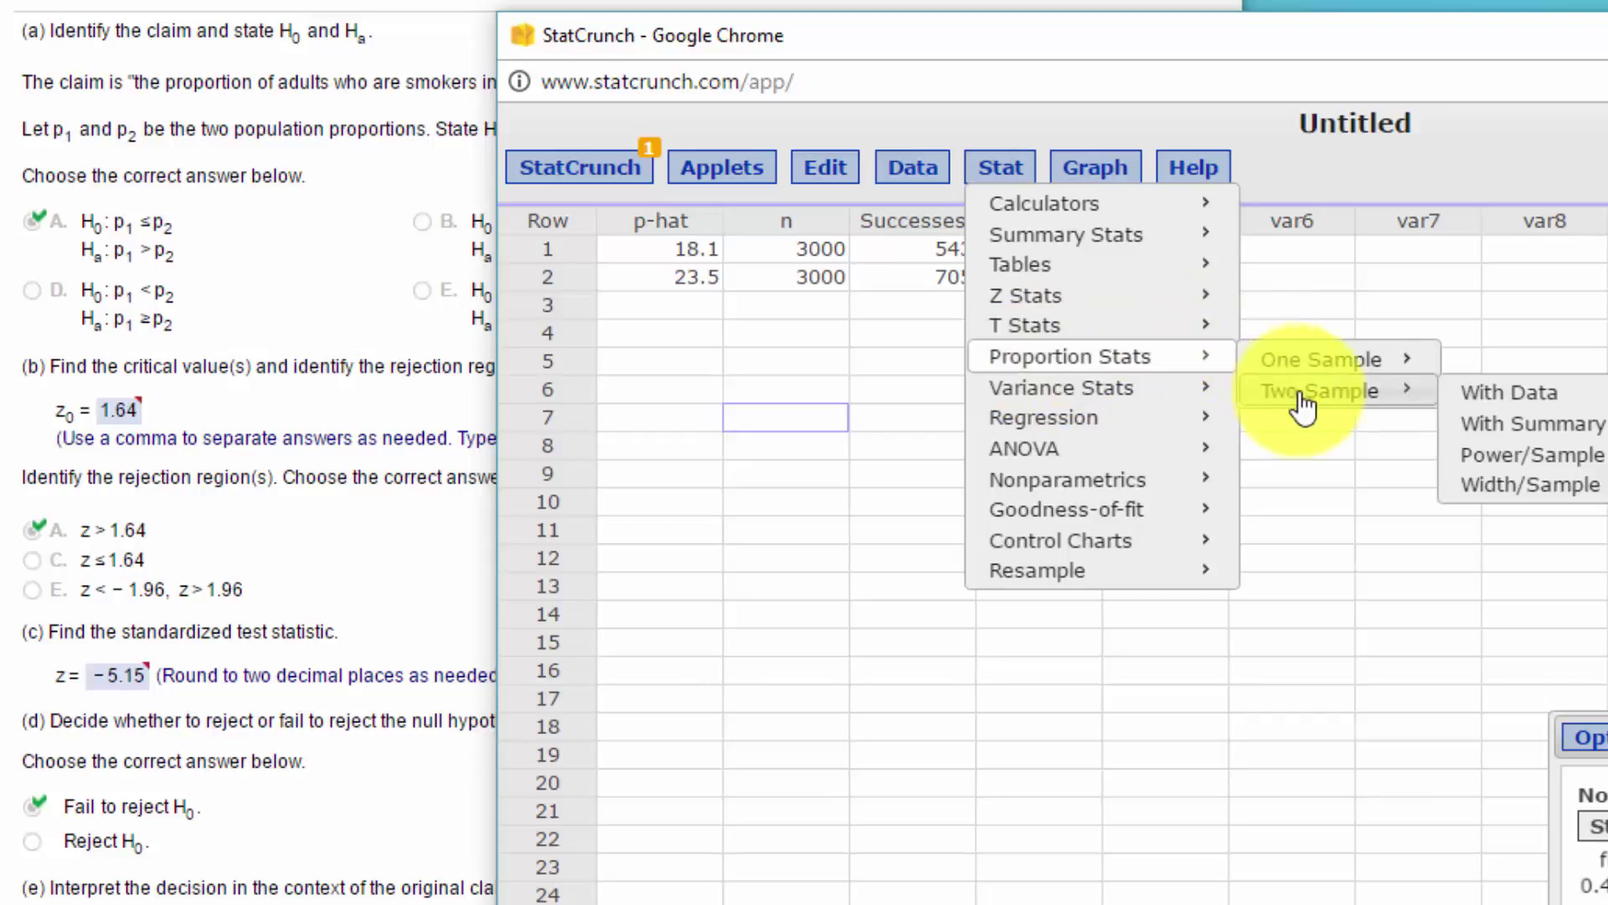
left_click(1487, 433)
left_click_drag(1436, 387, 1094, 311)
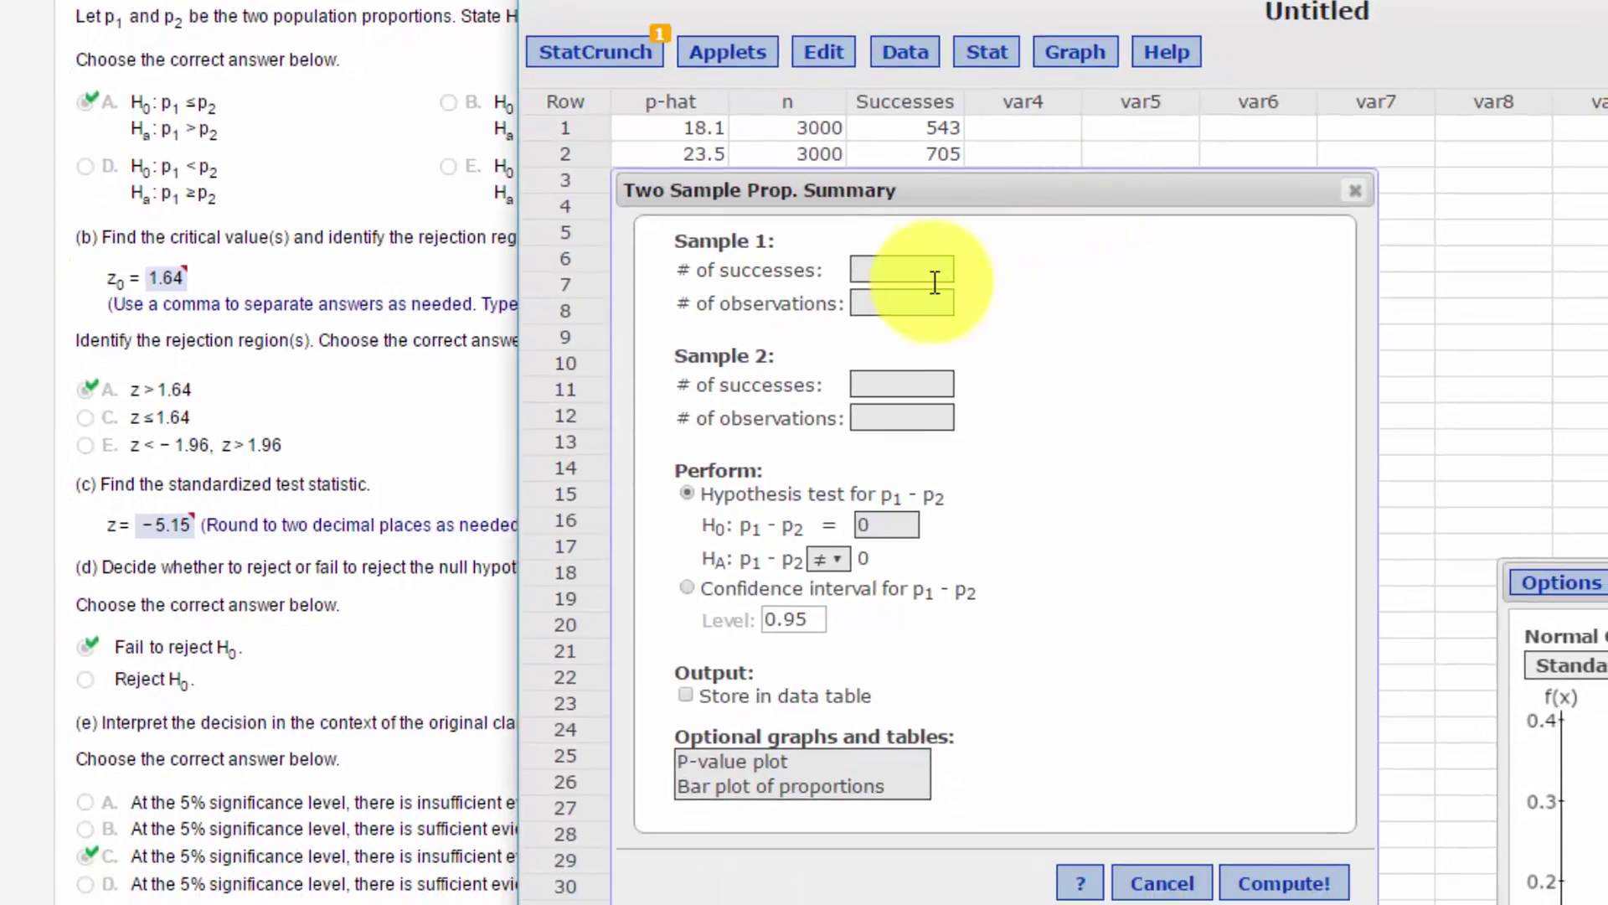
Enter 543 of 3000 and 705 of 3000, with alternative hypothesis p1 − p2 > 0.
left_click(929, 273)
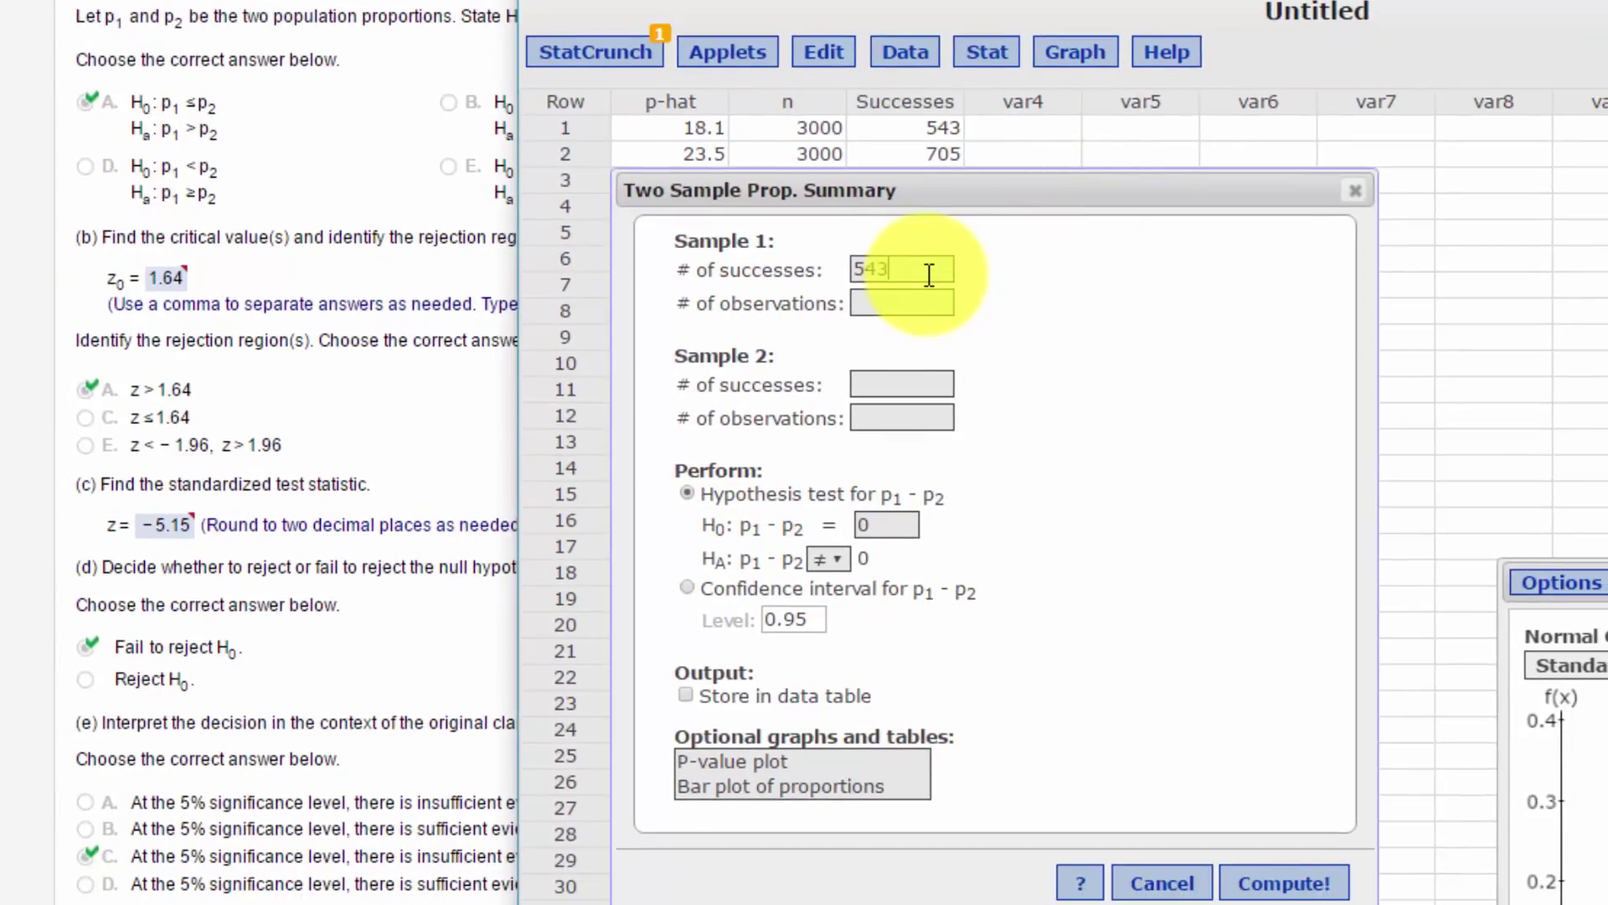
type("543")
left_click(938, 302)
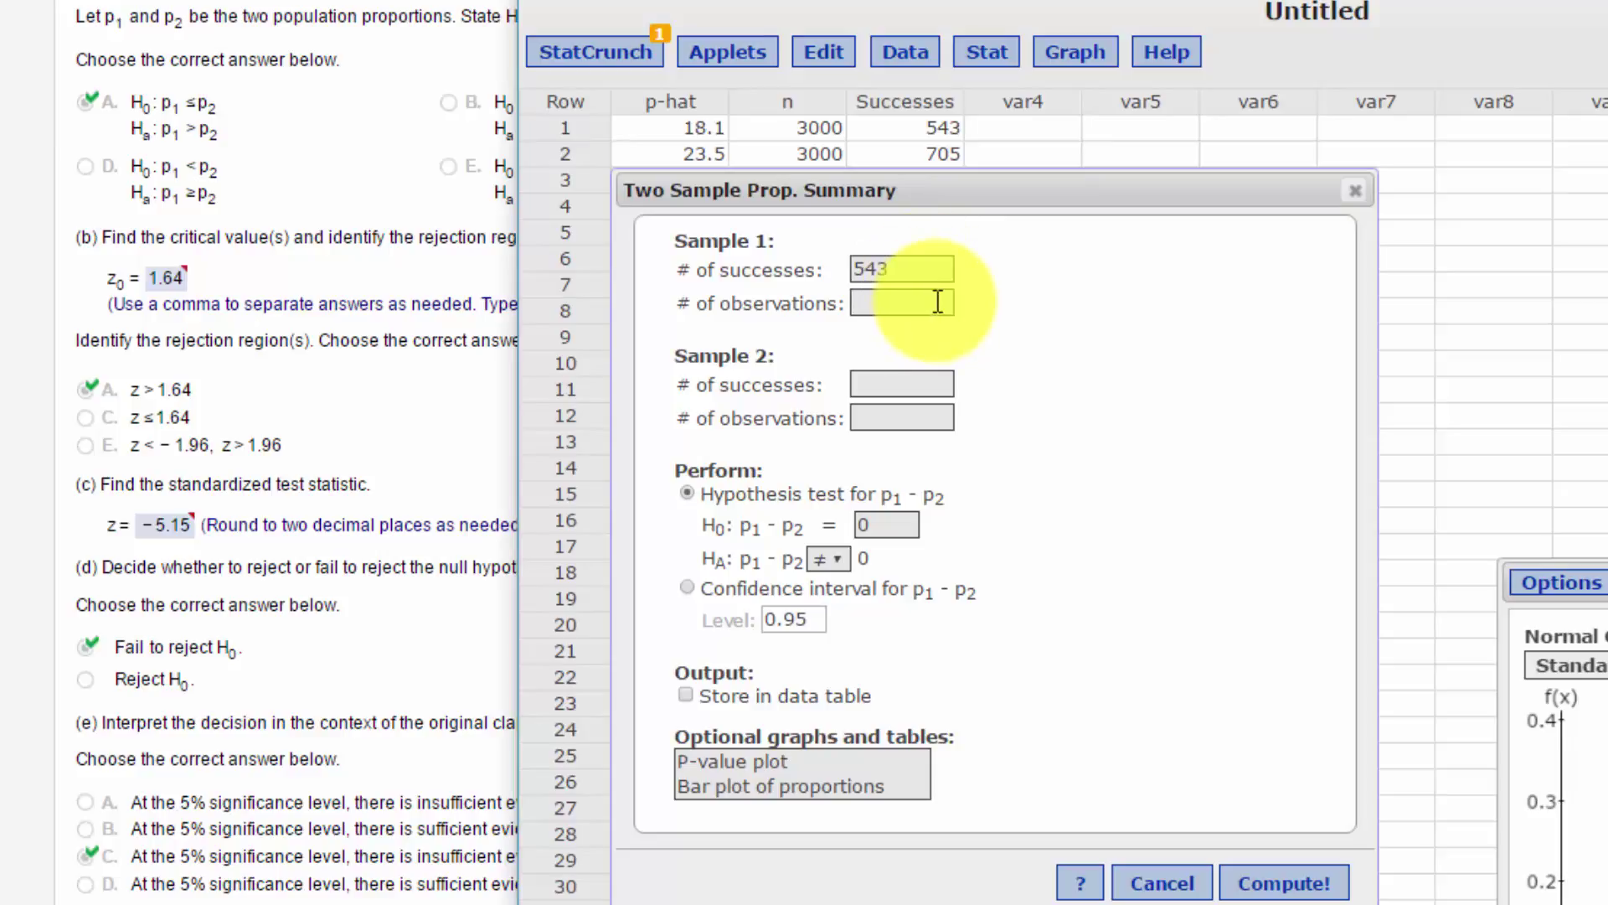
type("3000")
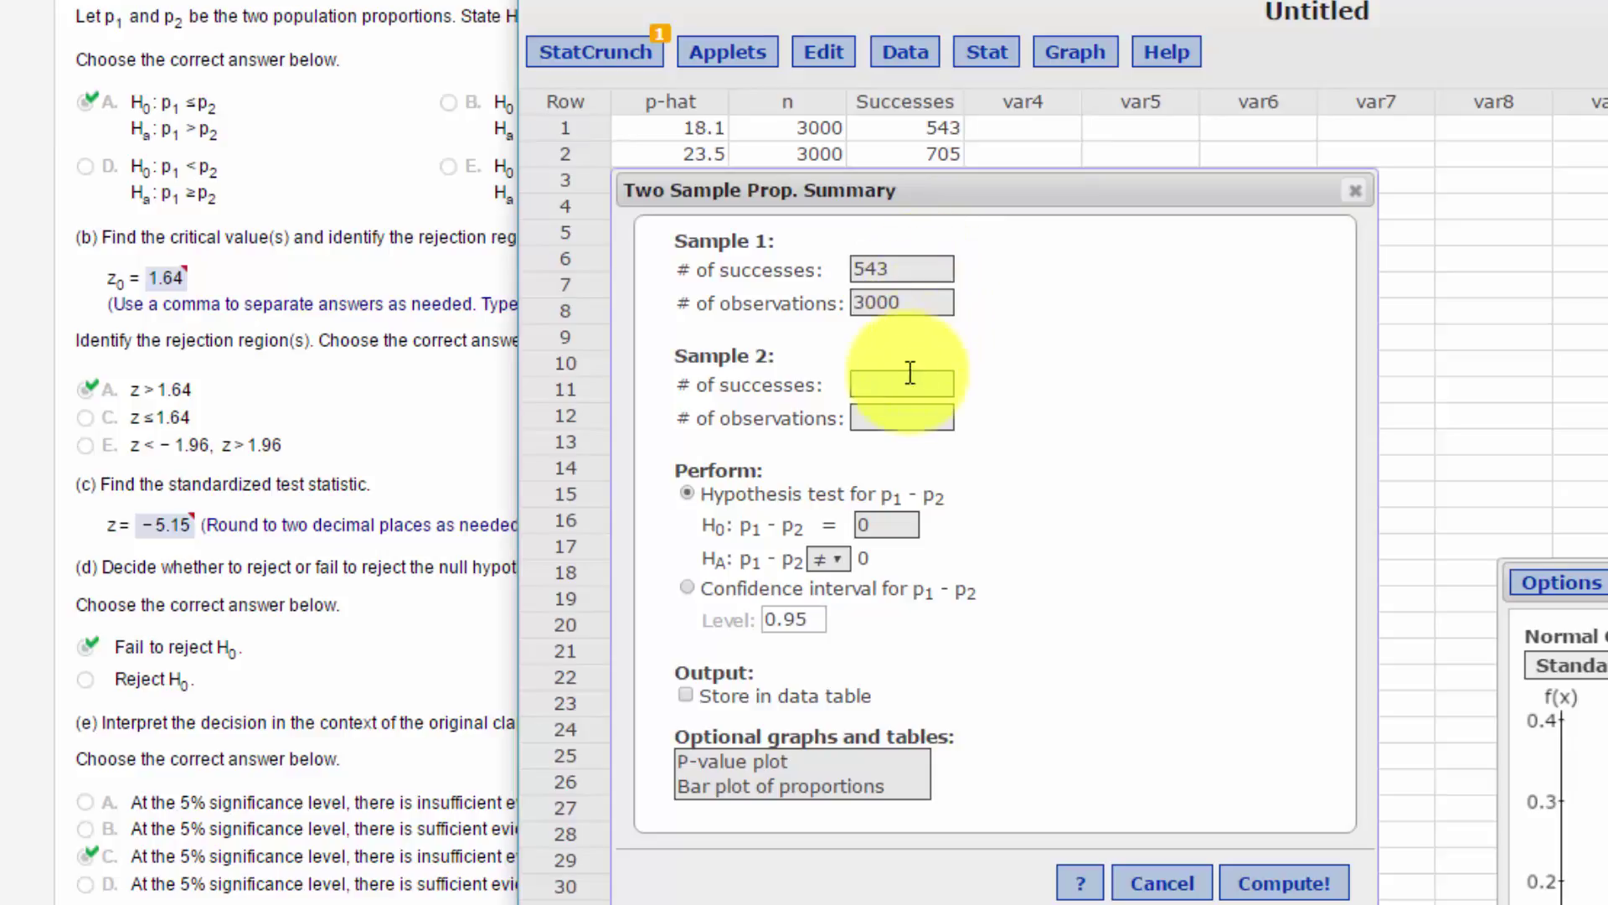
left_click(915, 376)
type("705")
left_click(938, 419)
type("3")
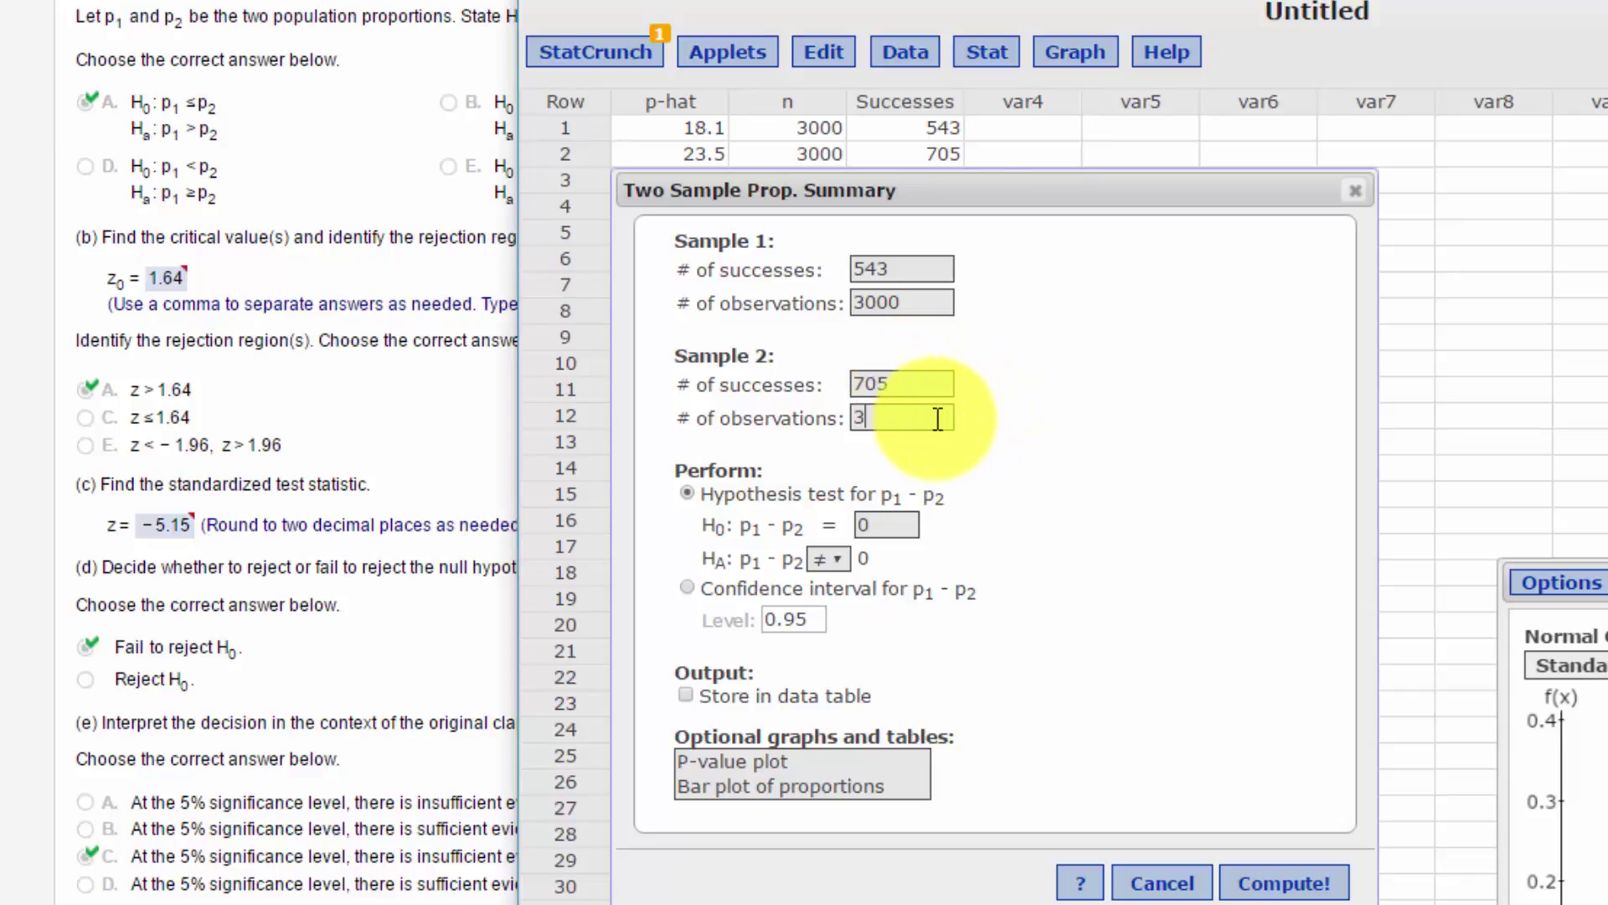
type("000")
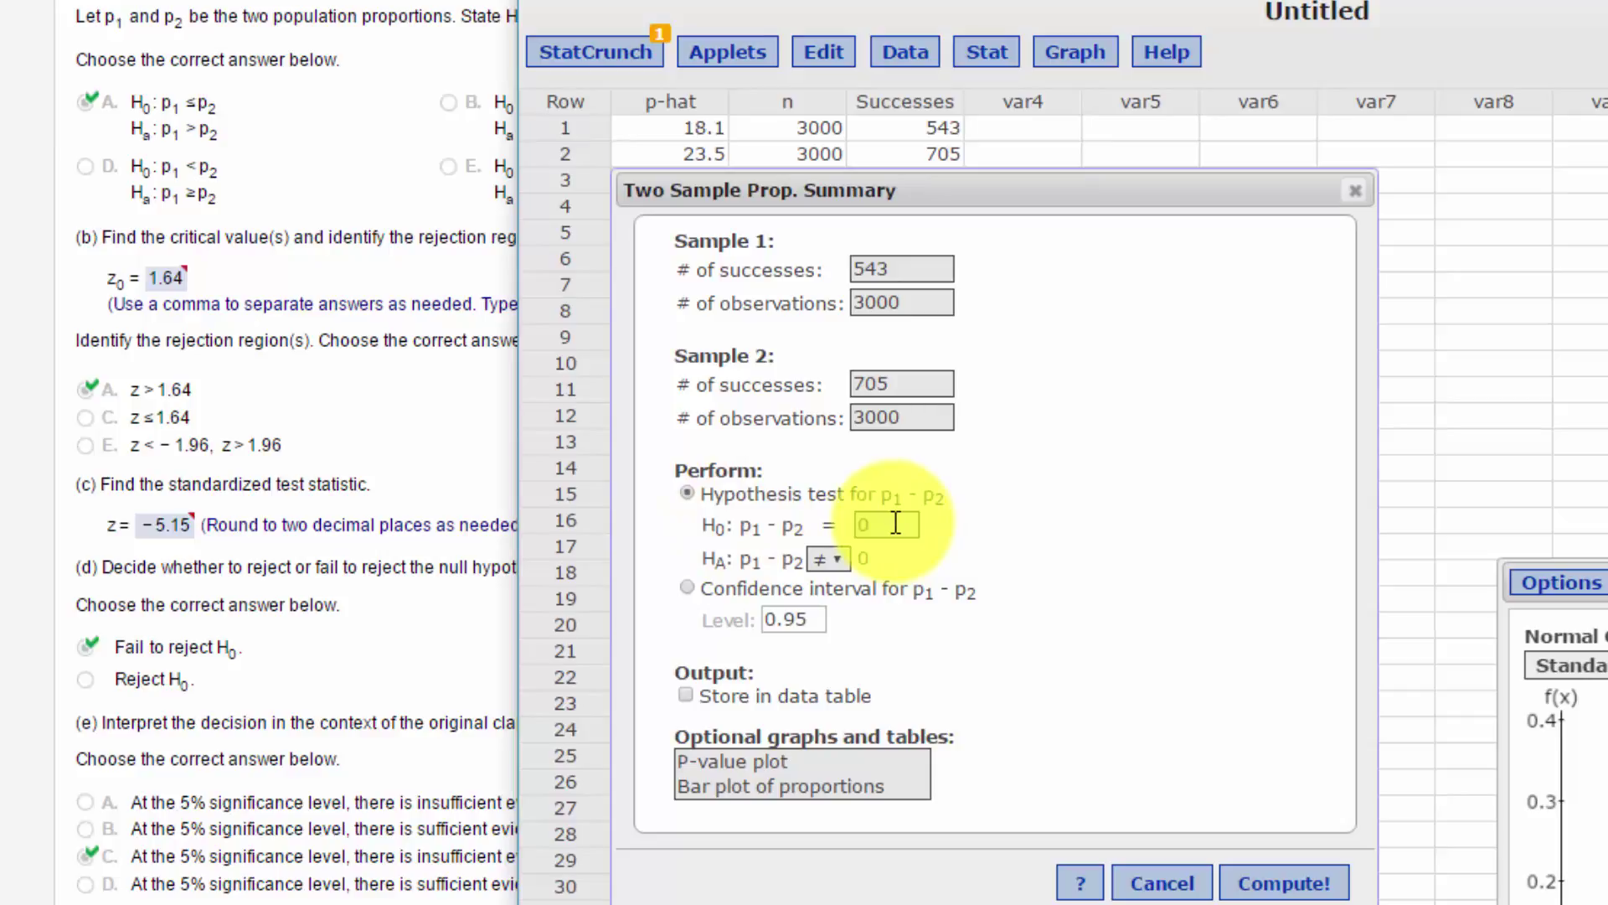
left_click(833, 558)
left_click(820, 635)
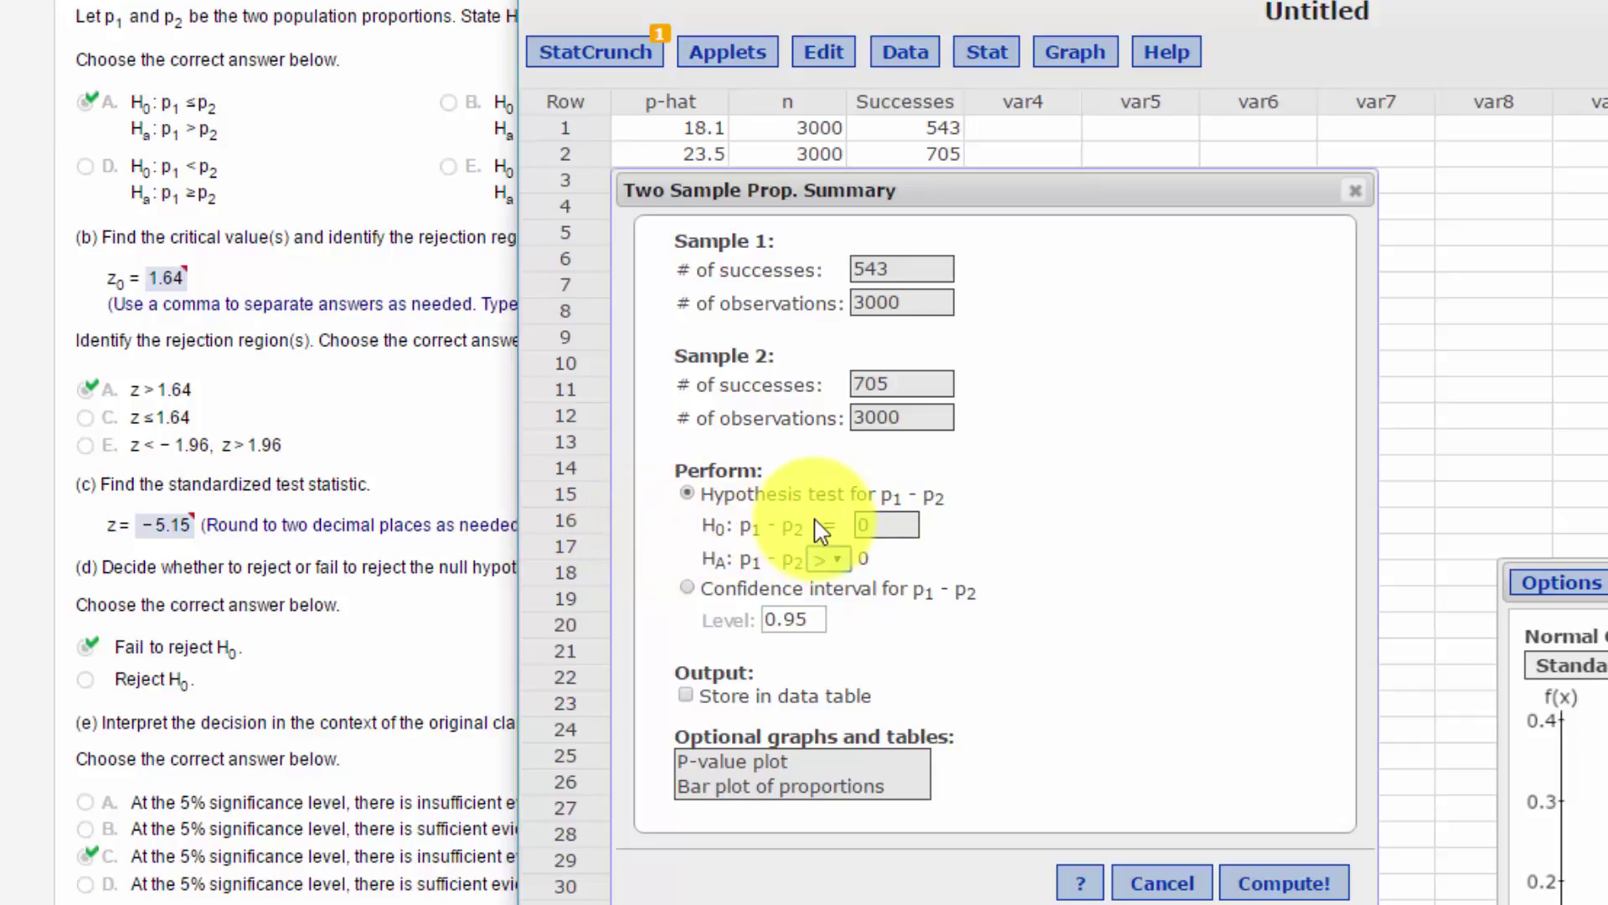
Run the test, showing Z-Stat −5.1528219 and P-value 1, and arrange the windows.
left_click(1281, 881)
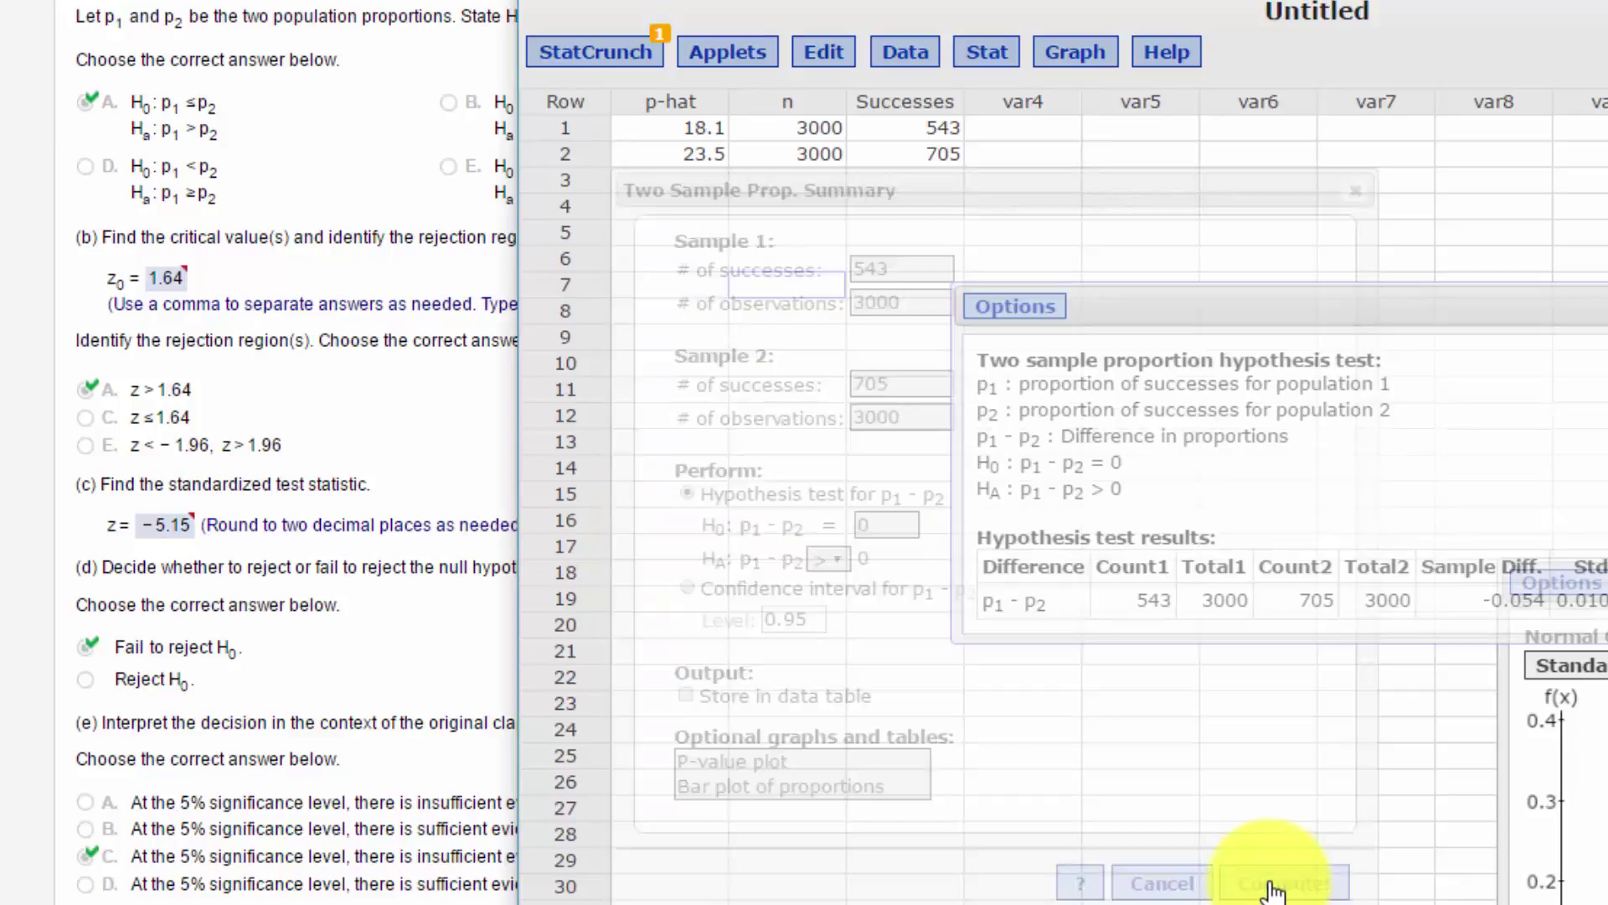
left_click_drag(1418, 298, 1075, 185)
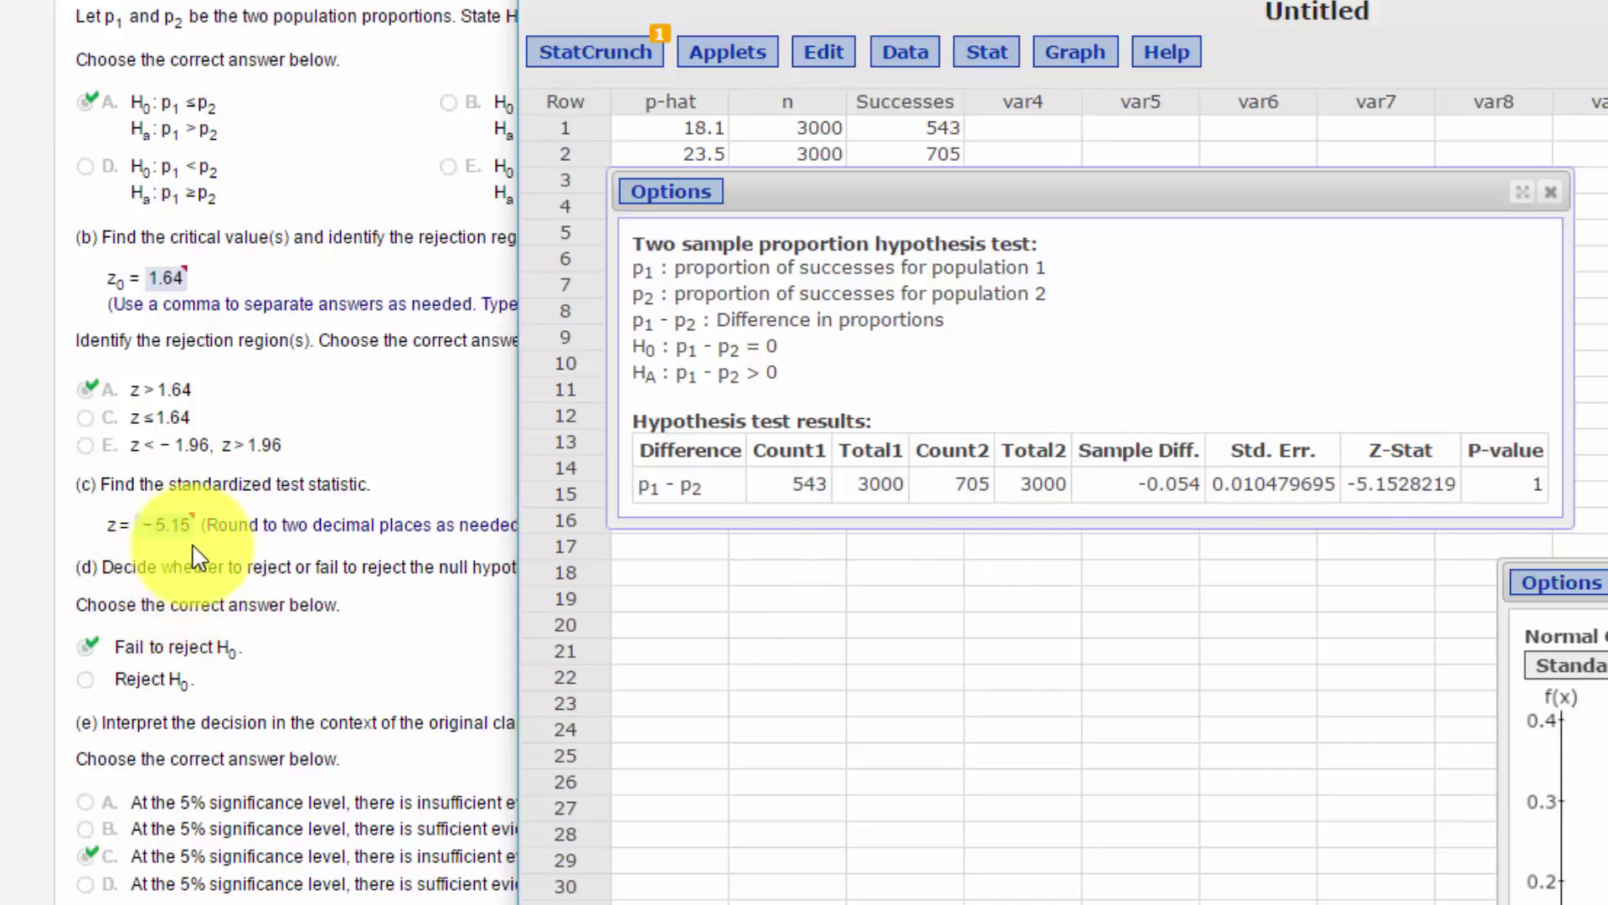
left_click_drag(1562, 582, 811, 478)
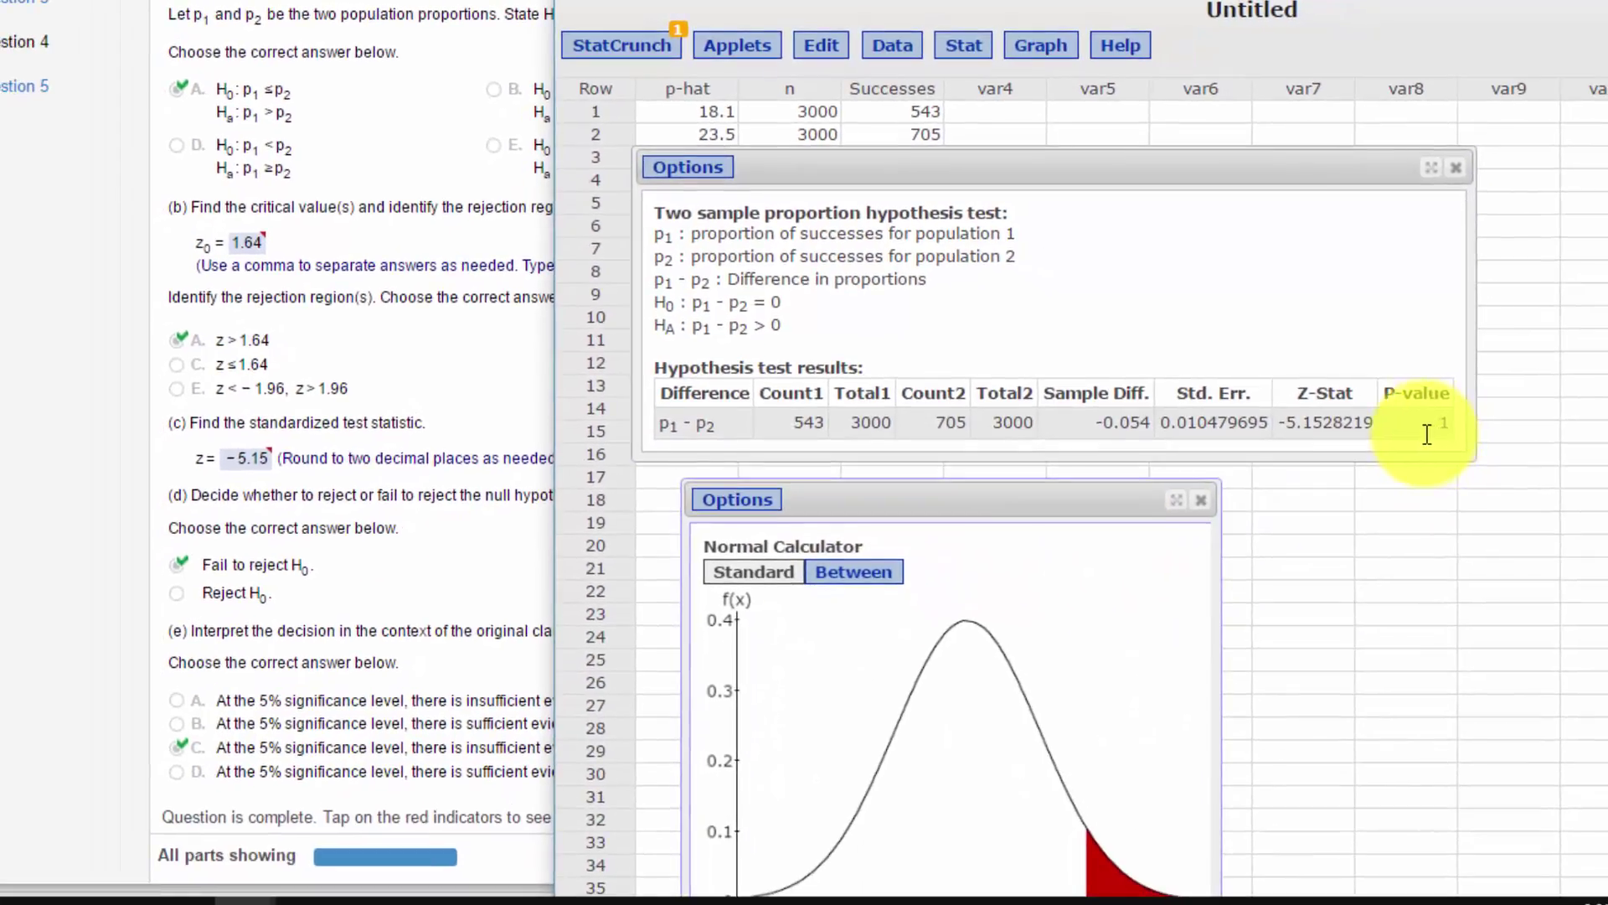
left_click_drag(1030, 500, 1008, 105)
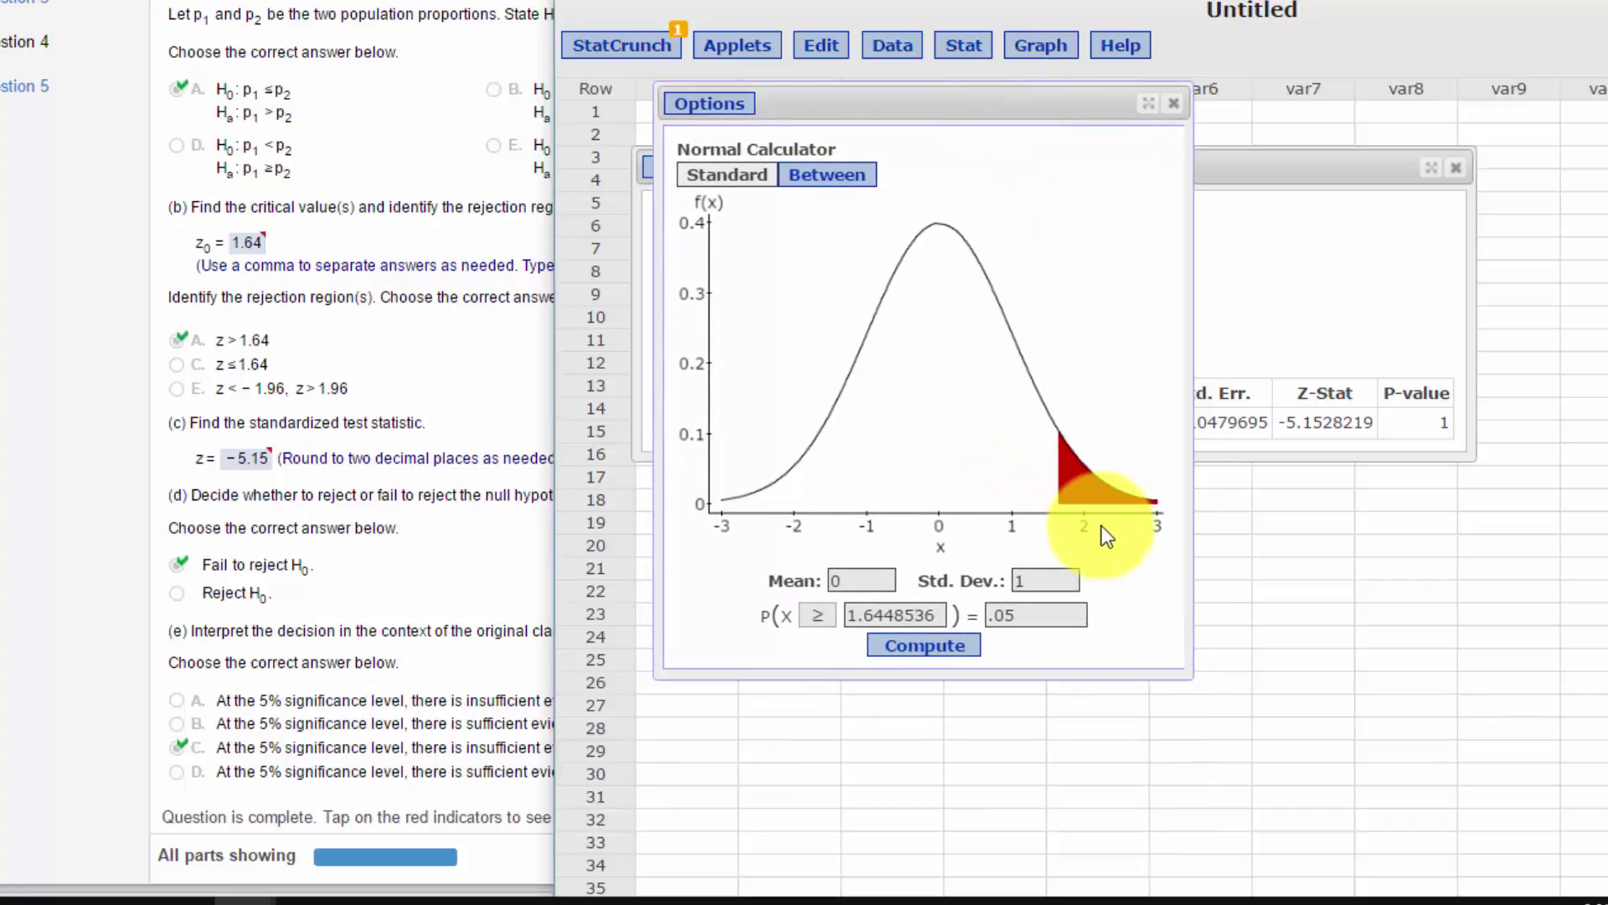